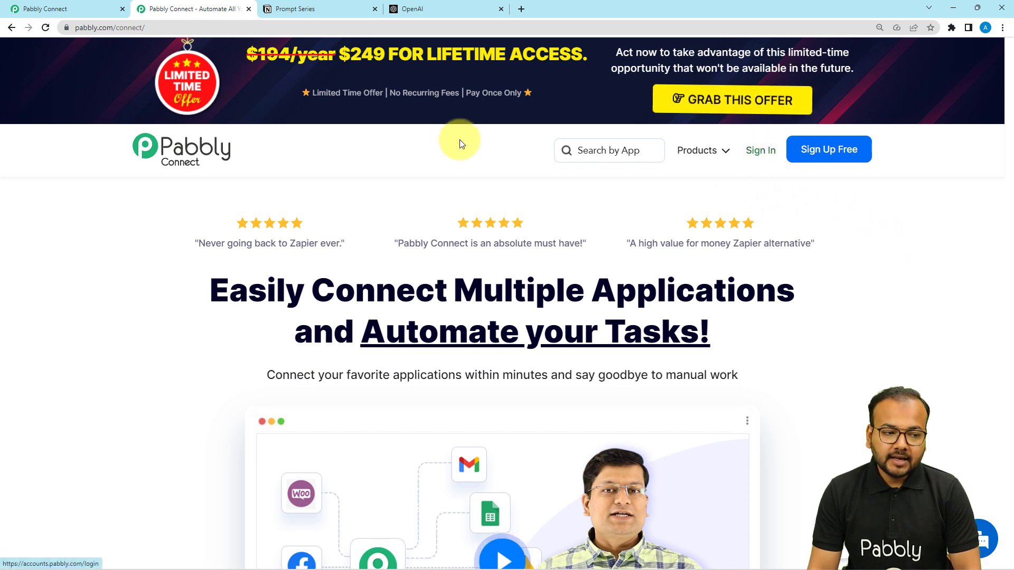
From the Pabbly Connect dashboard, create a new workflow named 'Notion to OpenAi'.
left_click(106, 9)
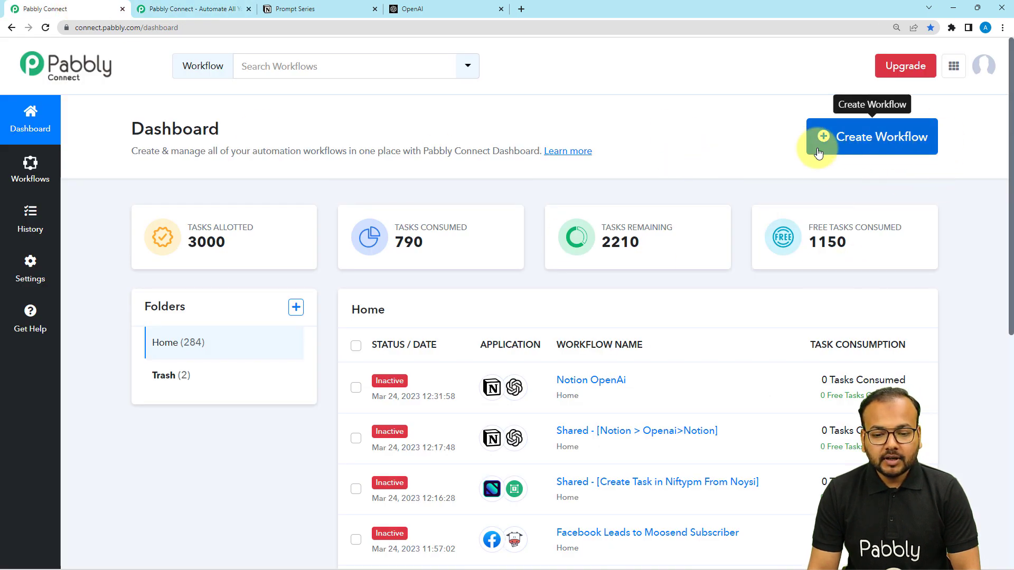
left_click(900, 154)
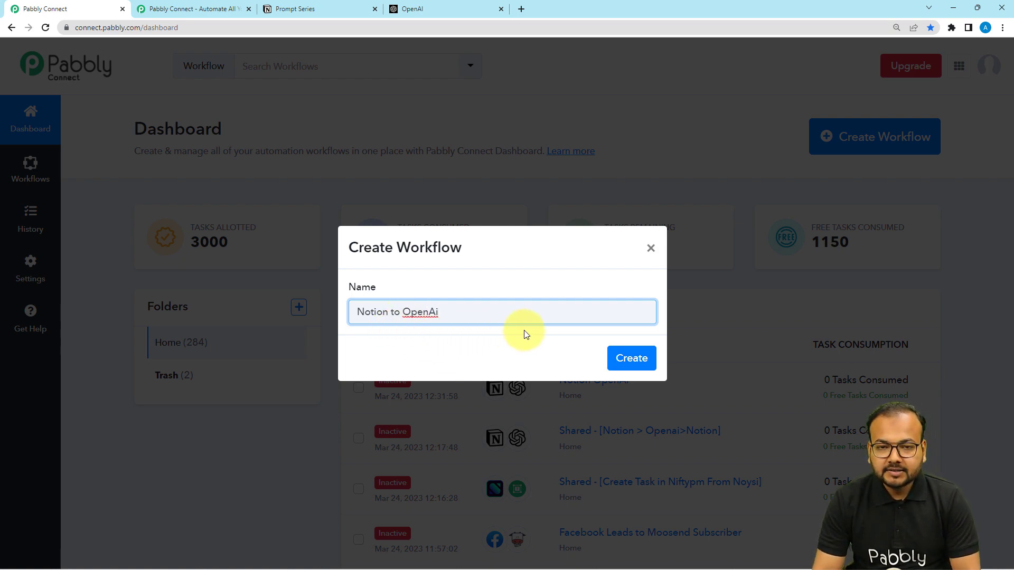
left_click(632, 359)
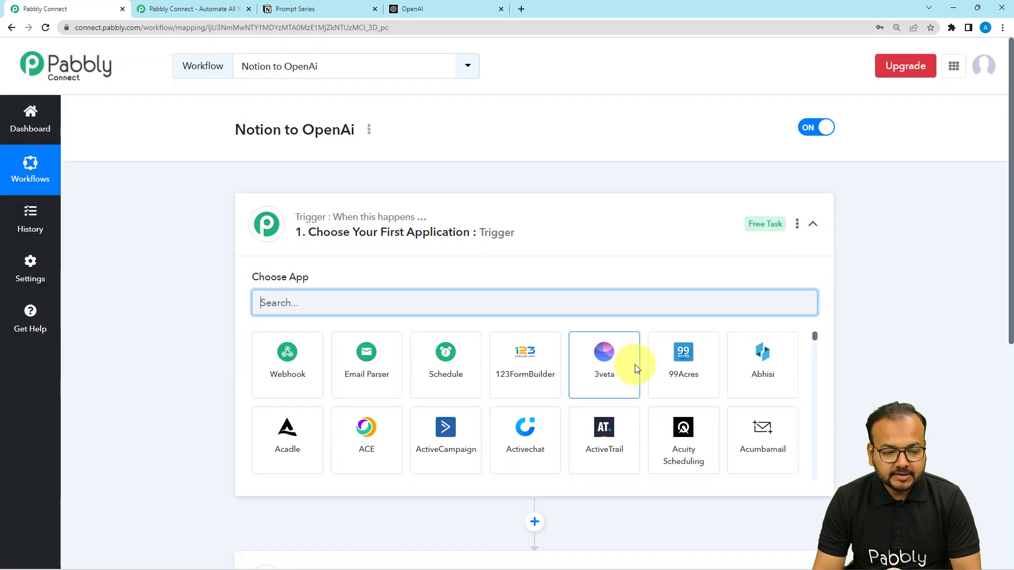
Collapse and re-expand the workflow's trigger step, then view the Prompt Series table in Notion.
left_click(398, 218)
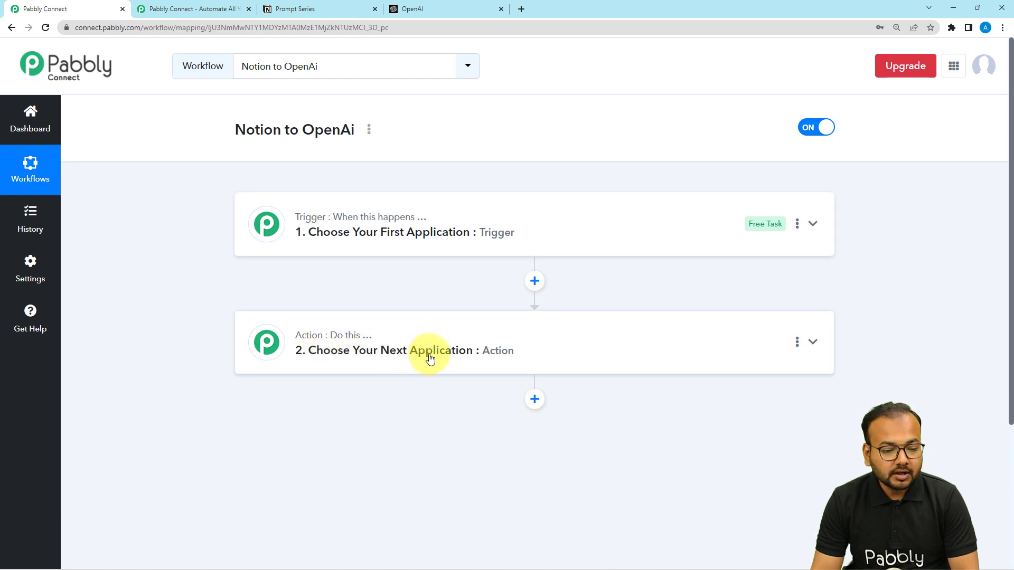
left_click(324, 238)
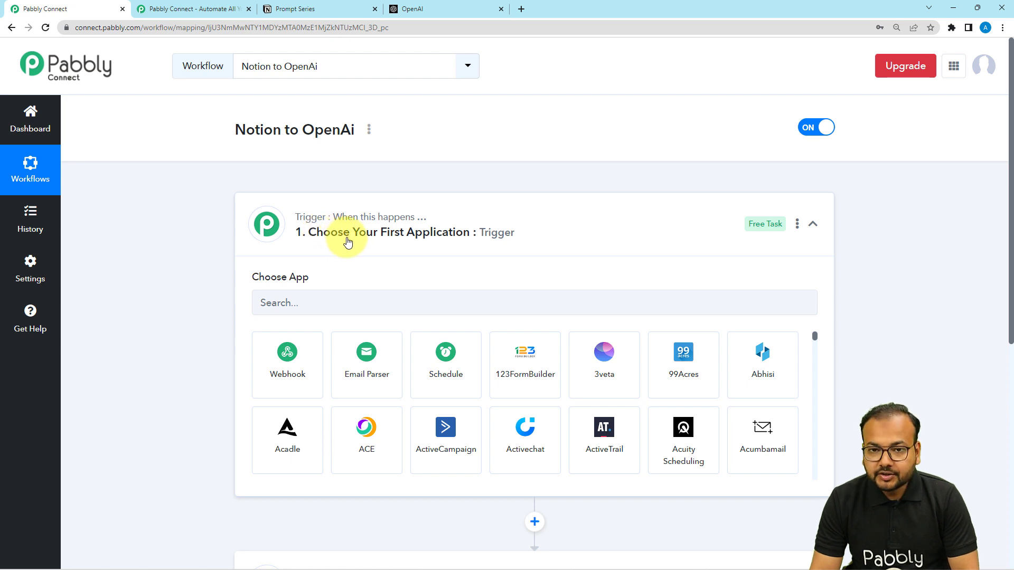
scroll(312, 260, "down", 1)
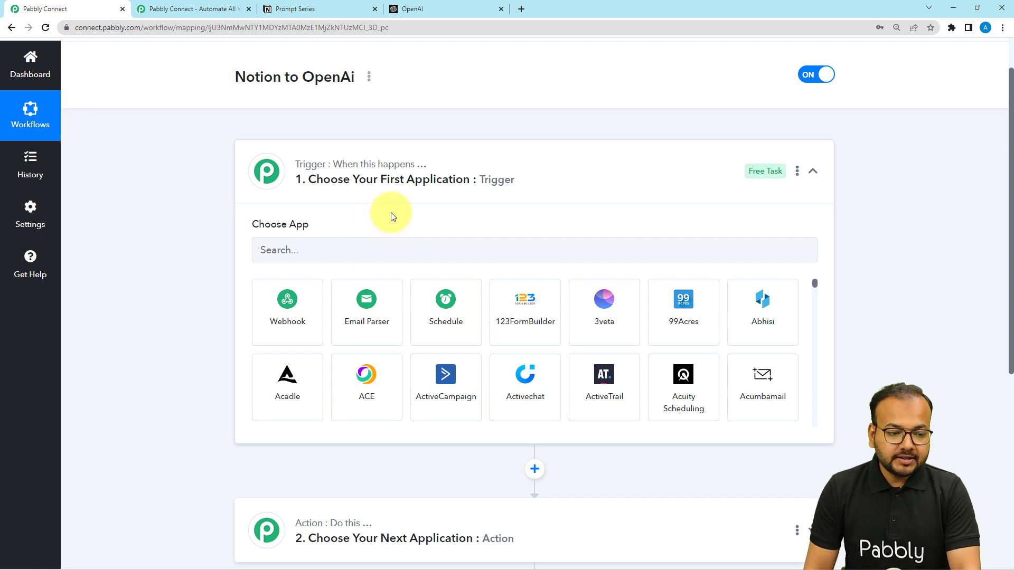
left_click(309, 12)
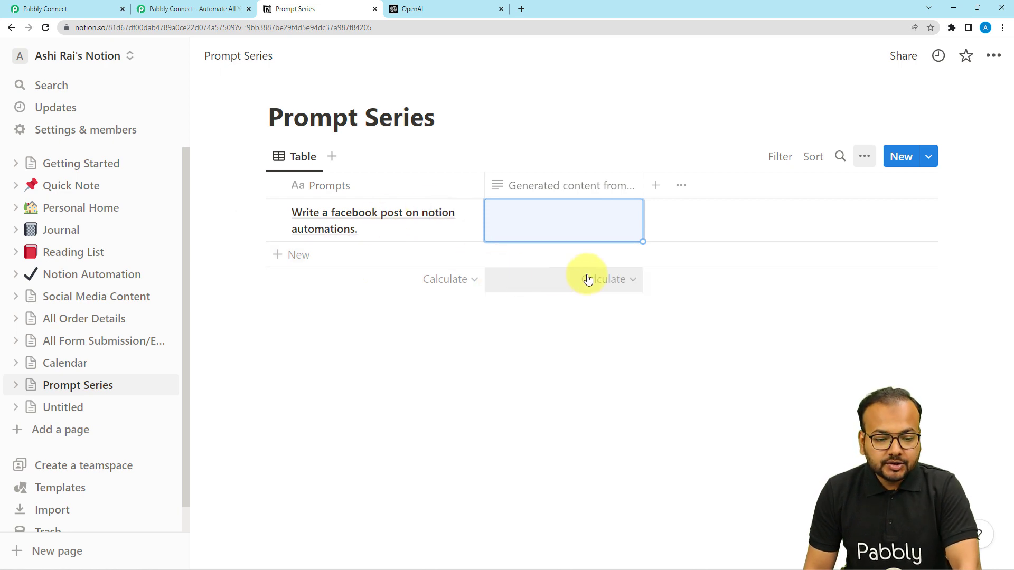
Inspect the row's empty Generated content cell and its prompt, then return to the trigger app search.
left_click(564, 226)
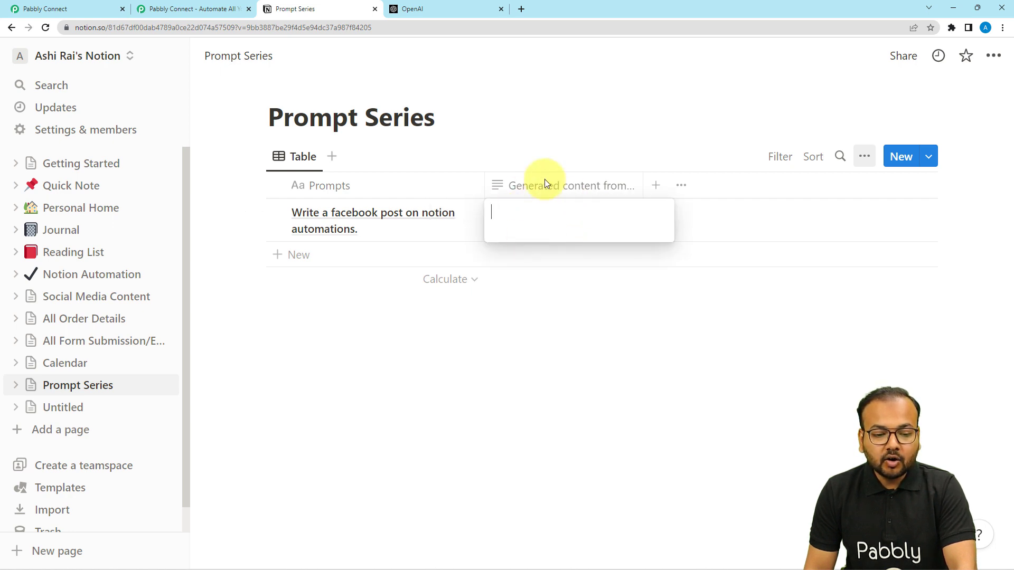
key("Escape")
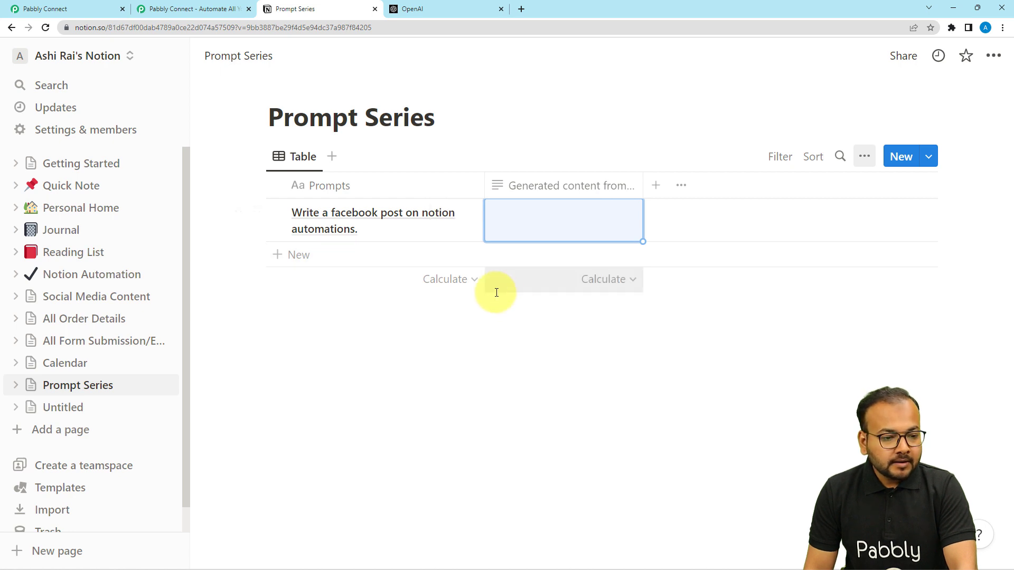
left_click(365, 233)
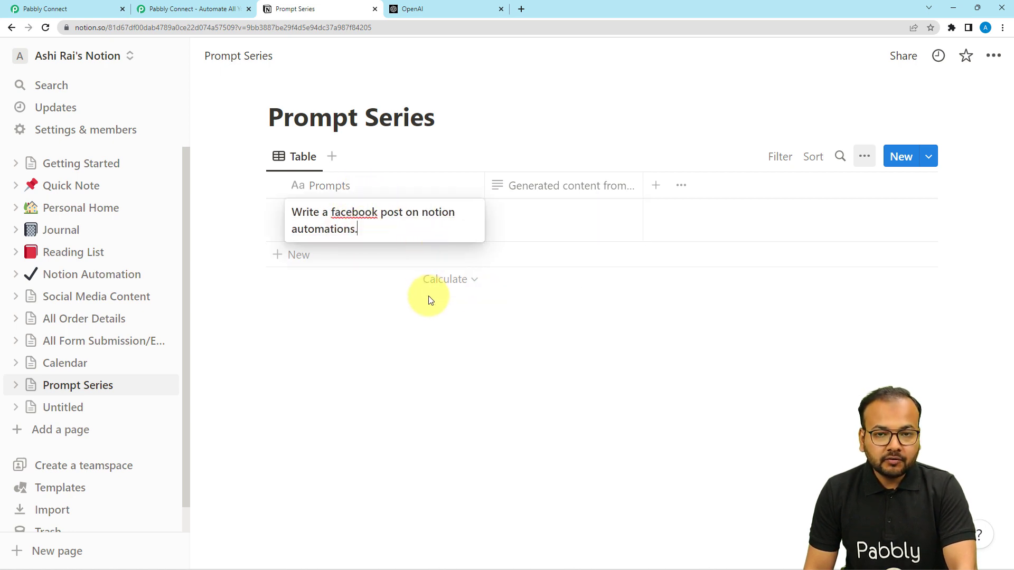
left_click(84, 9)
left_click(346, 257)
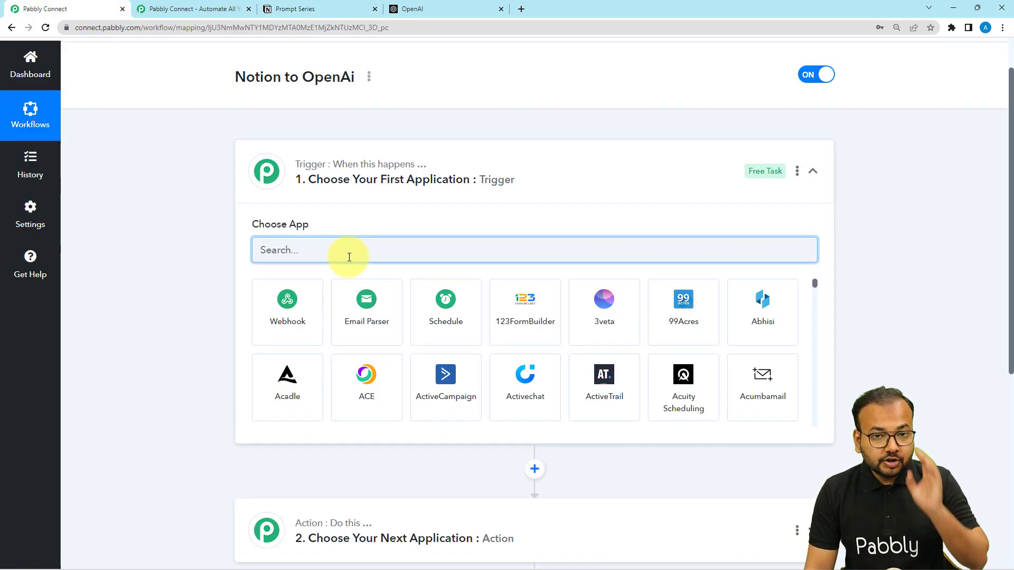
Search 'notio', make Notion the trigger app with New Database Item event, and start connecting.
type("notio")
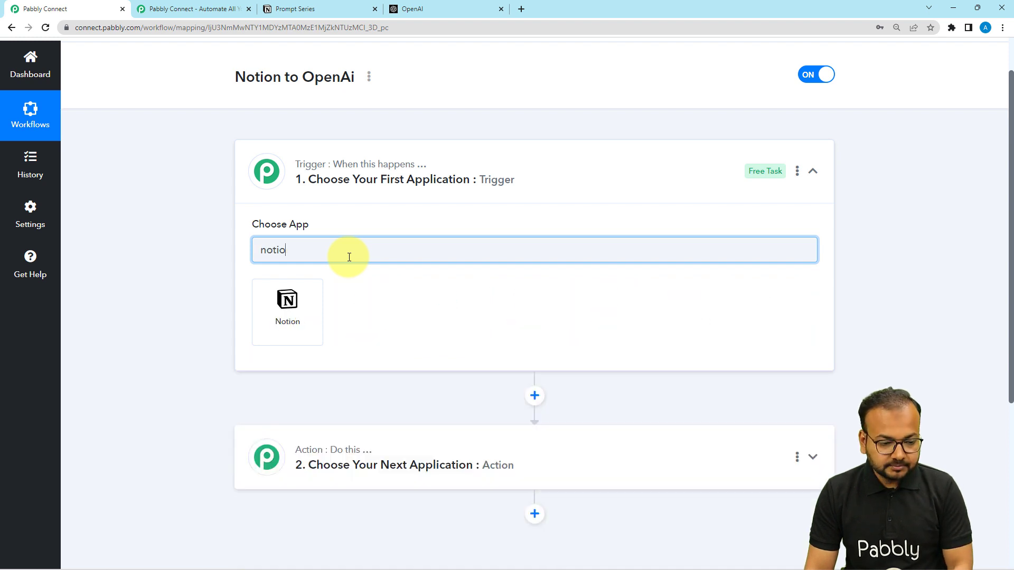
left_click(289, 315)
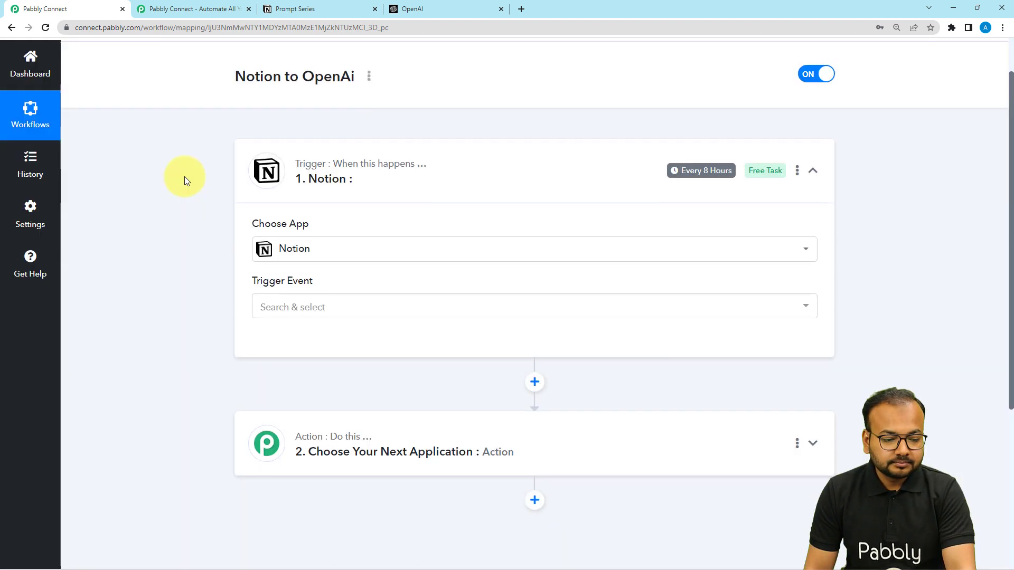
scroll(233, 182, "down", 3)
left_click(278, 150)
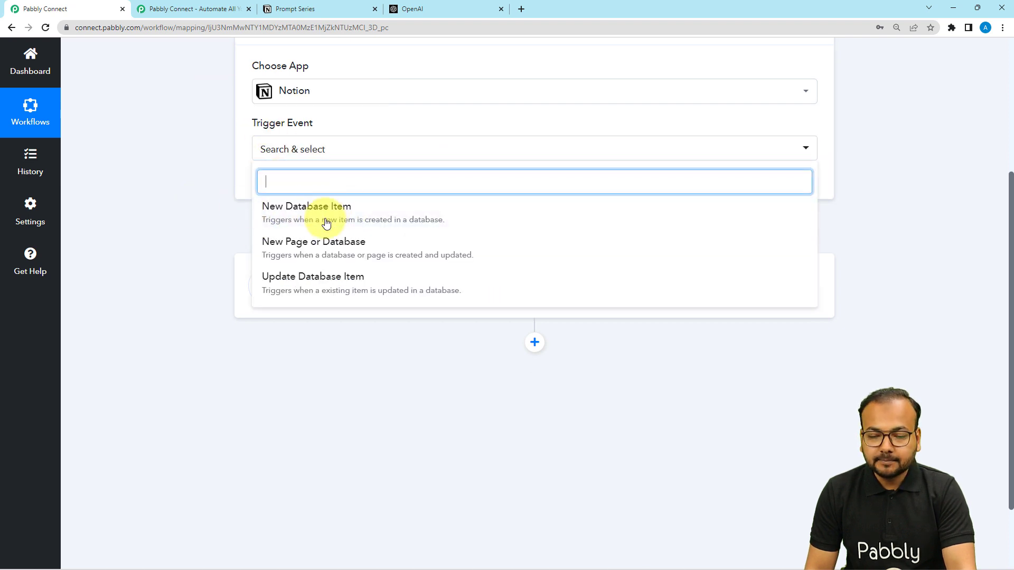
left_click(343, 225)
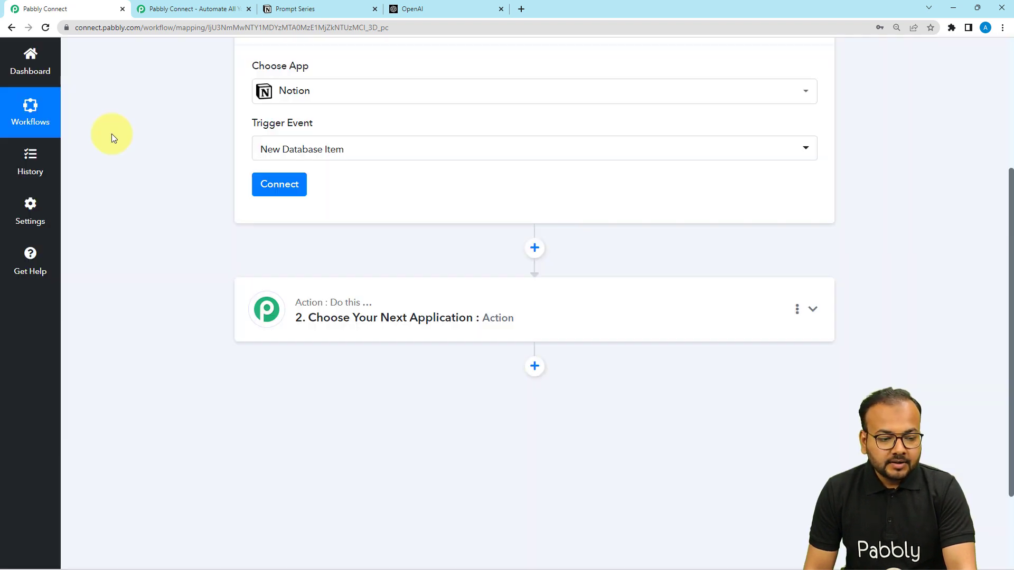
left_click(280, 188)
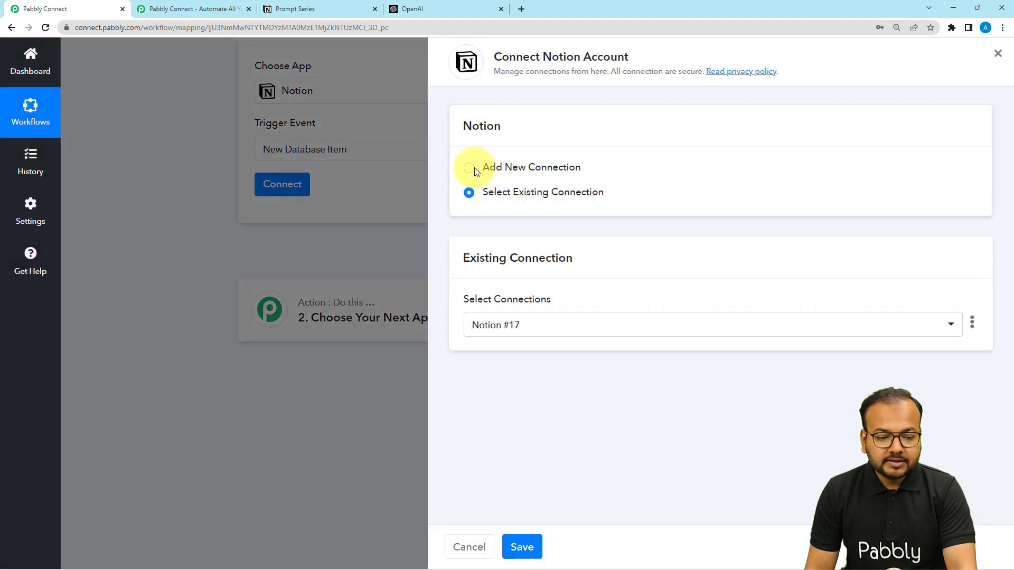
Add a new Notion connection and allow Pabbly Connect access to the selected workspace pages.
left_click(470, 168)
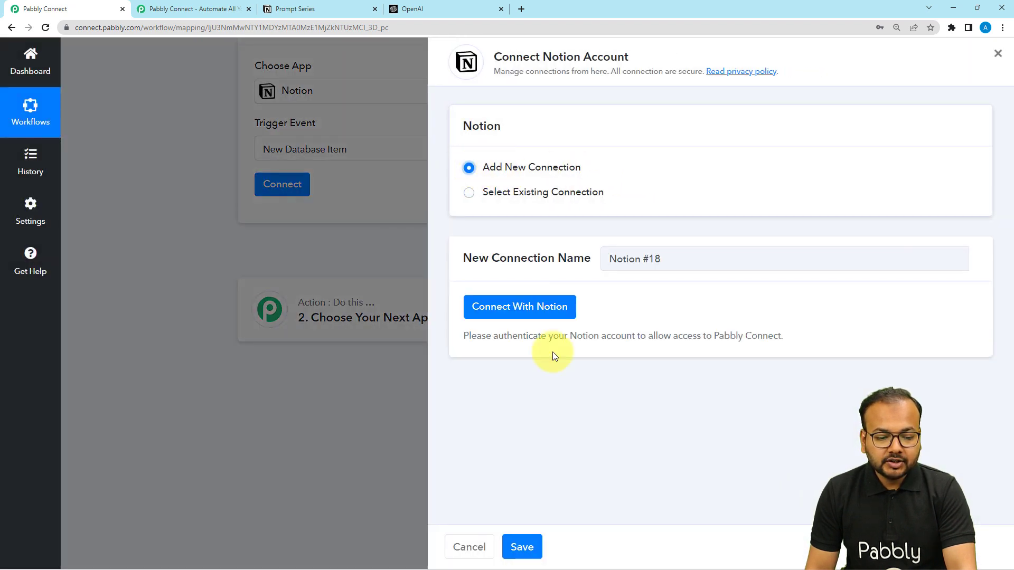
left_click(506, 313)
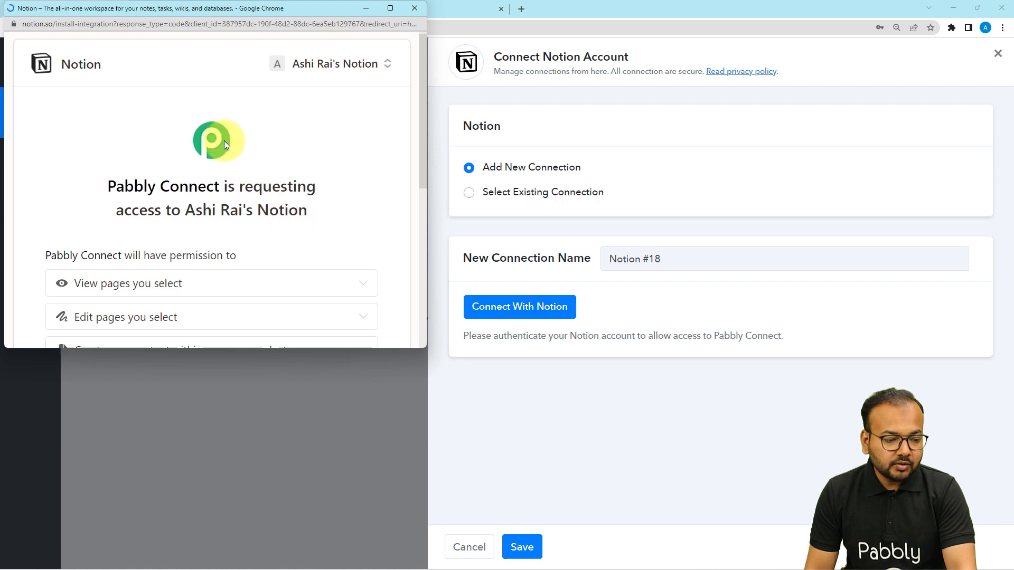
scroll(224, 140, "down", 3)
scroll(224, 141, "down", 1)
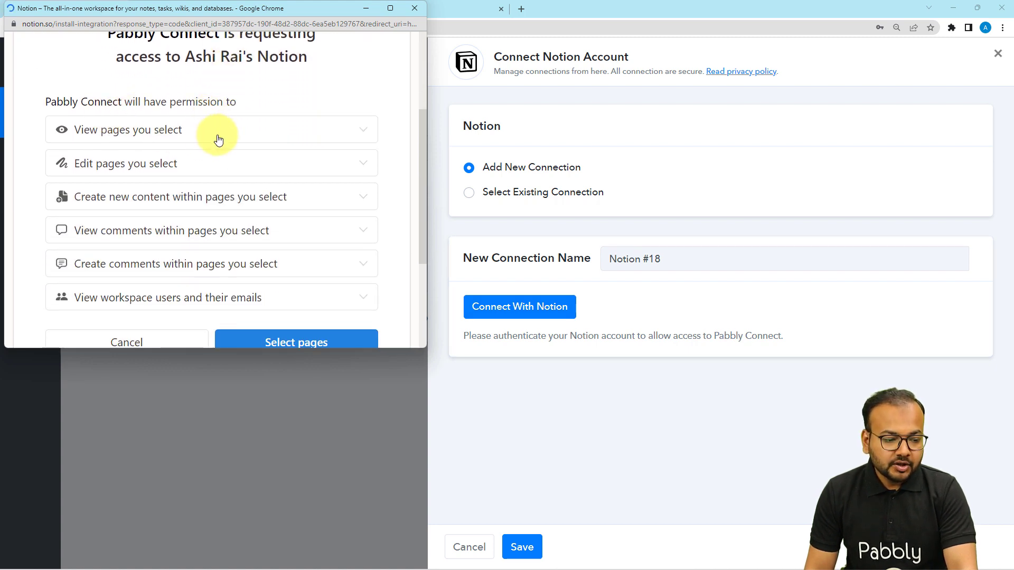
scroll(217, 140, "down", 2)
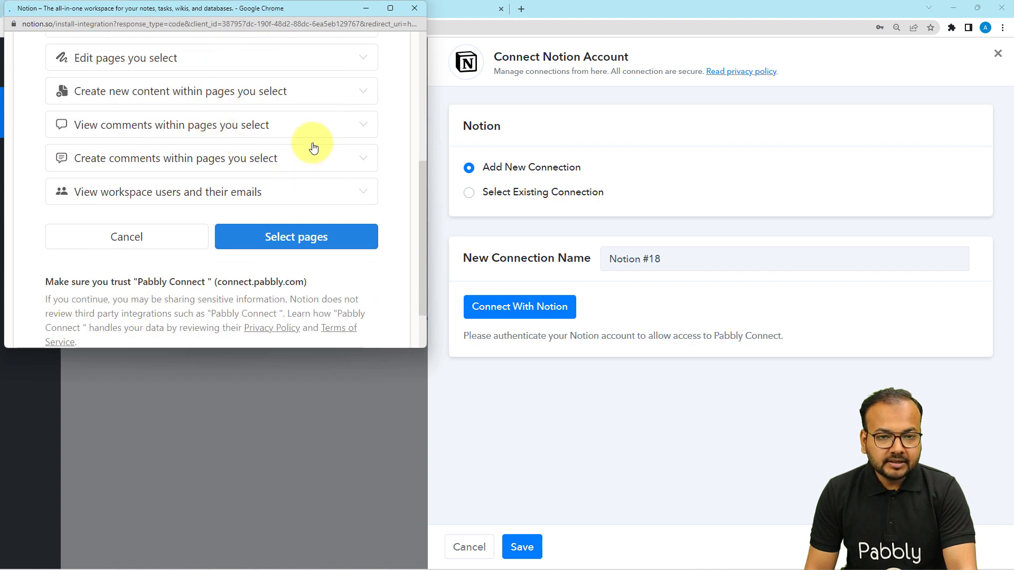
left_click(251, 241)
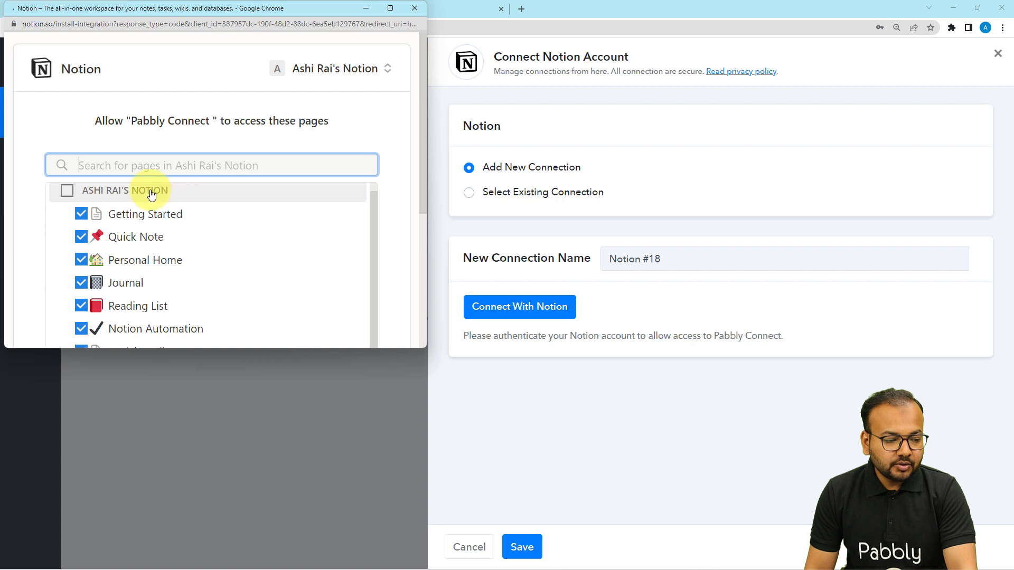
scroll(62, 215, "down", 3)
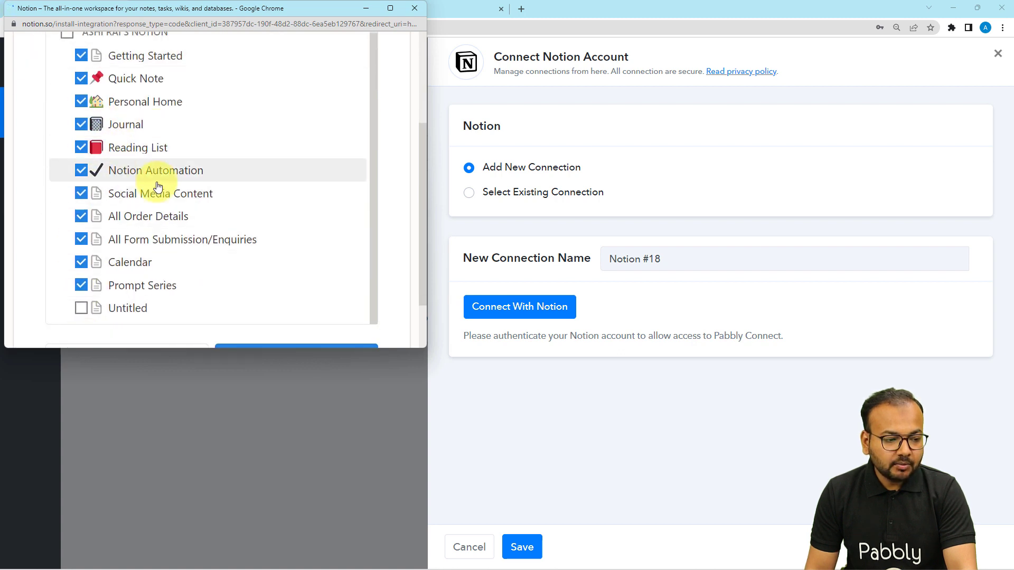
scroll(256, 308, "down", 2)
scroll(257, 309, "down", 1)
left_click(296, 288)
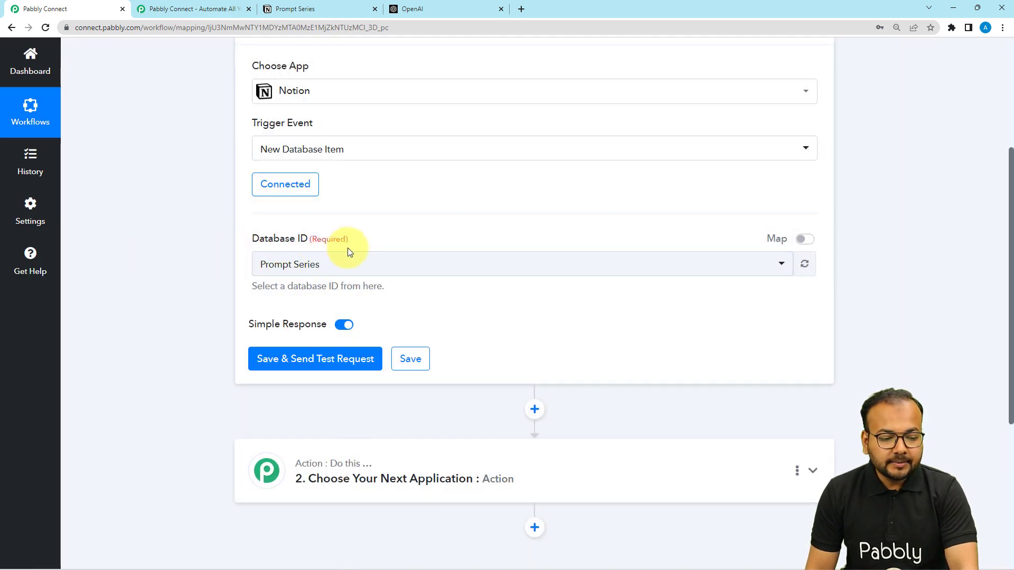
Keep Prompt Series as the trigger's Database ID after checking the table in Notion.
left_click(341, 272)
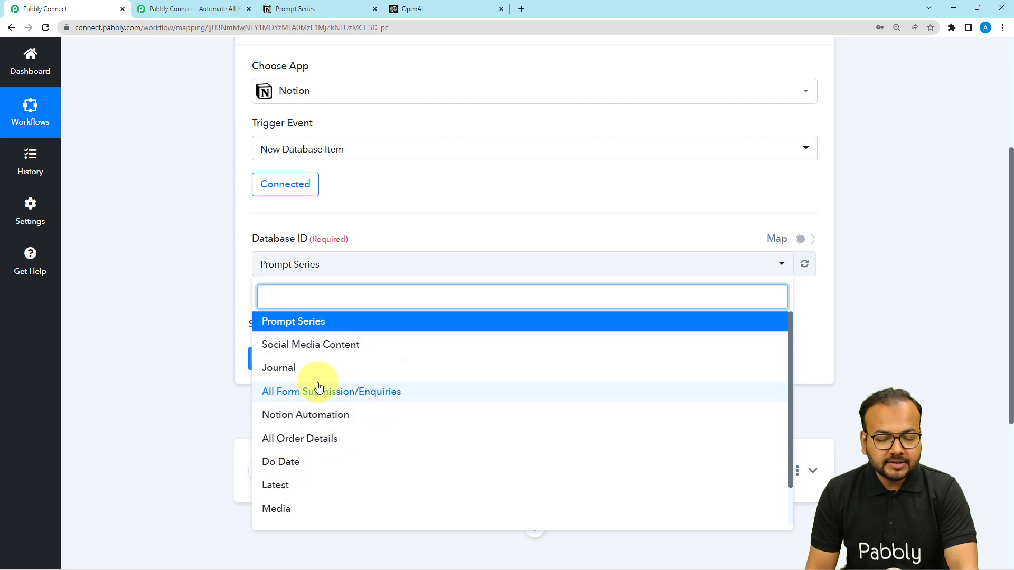
left_click(355, 9)
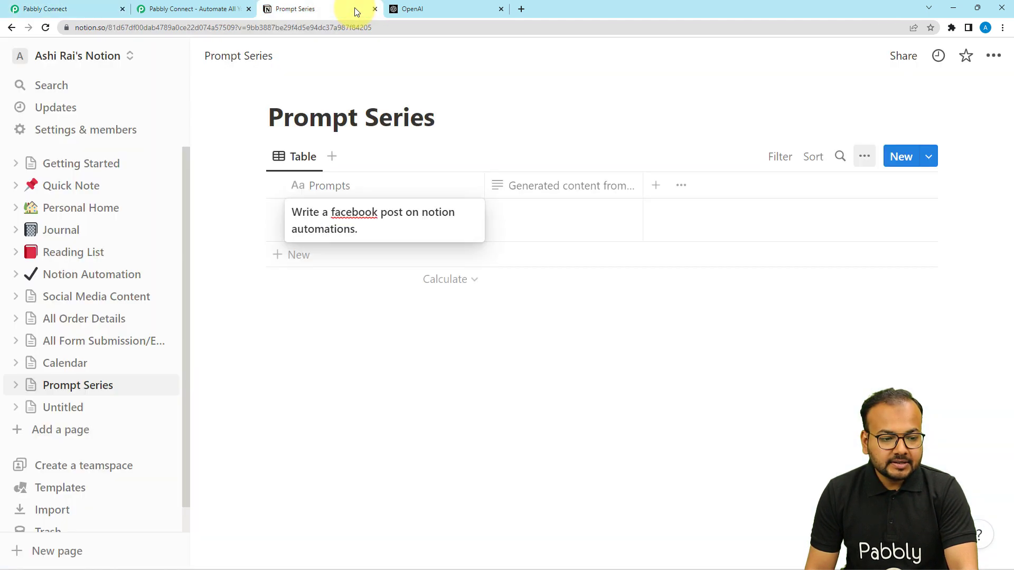
left_click(80, 8)
left_click(288, 322)
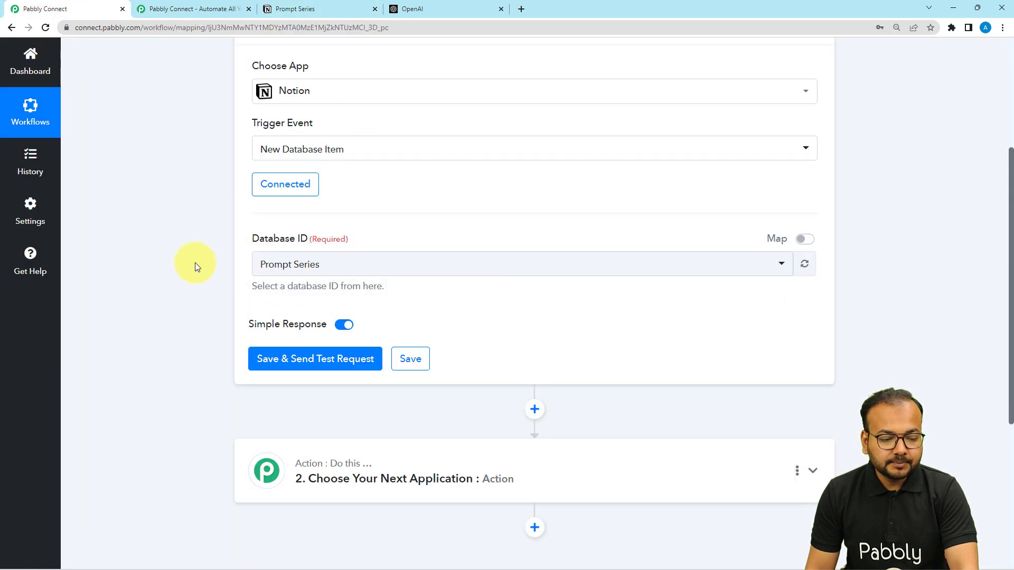
scroll(195, 262, "down", 3)
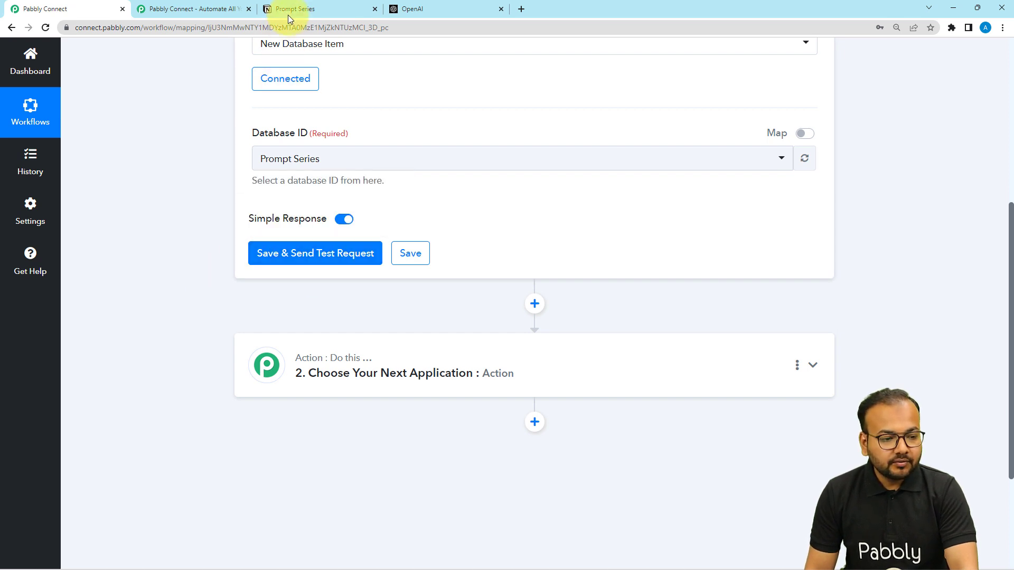
left_click(252, 255)
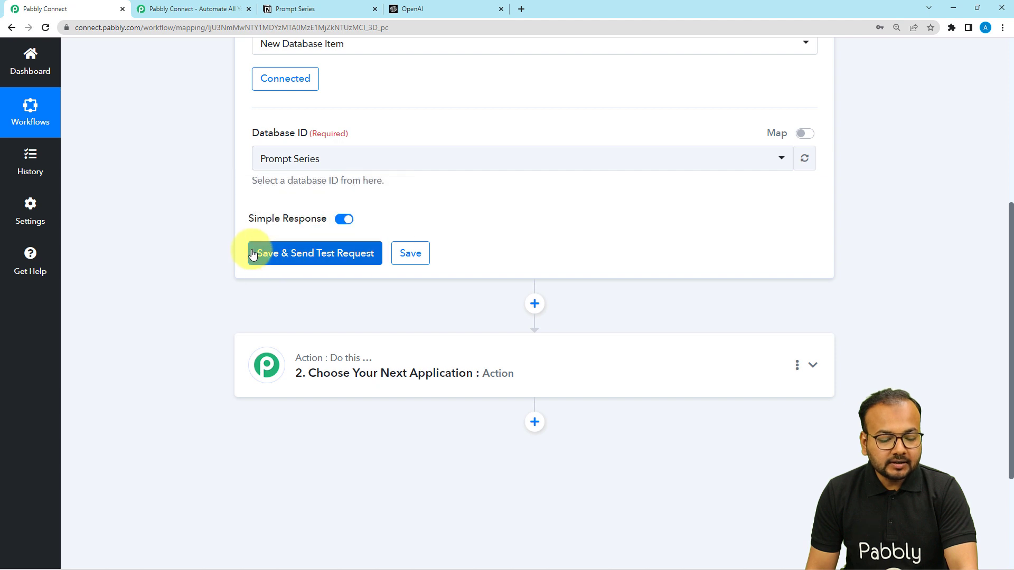
Recheck the Prompt Series table, then save the trigger and send a test request.
left_click(313, 7)
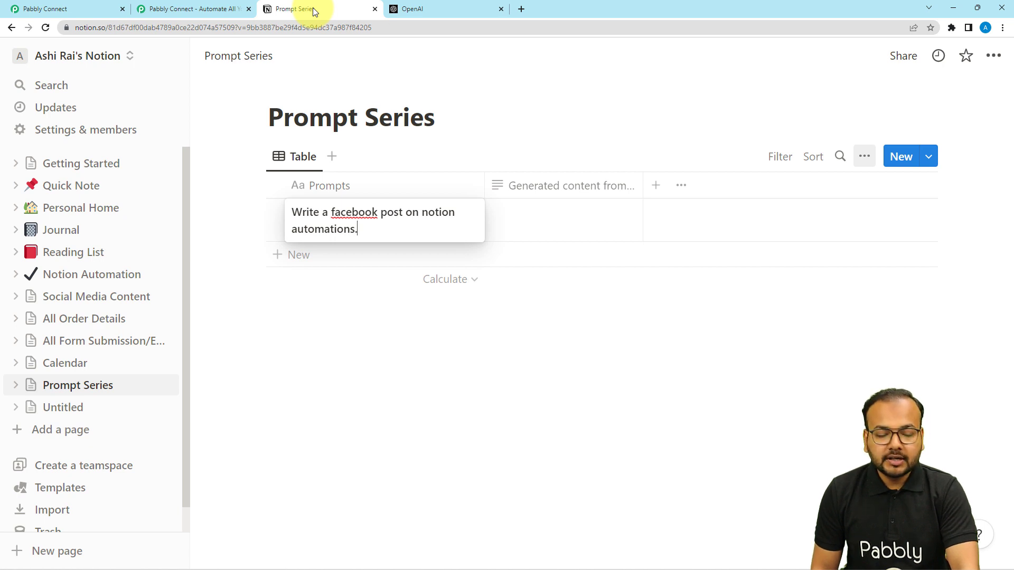
key("Escape")
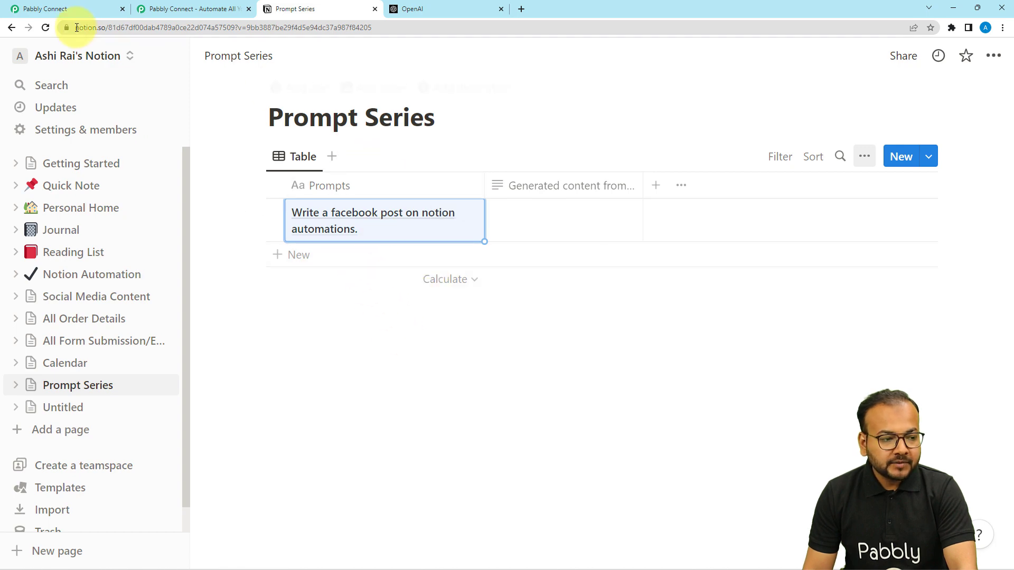
left_click(68, 10)
left_click(272, 254)
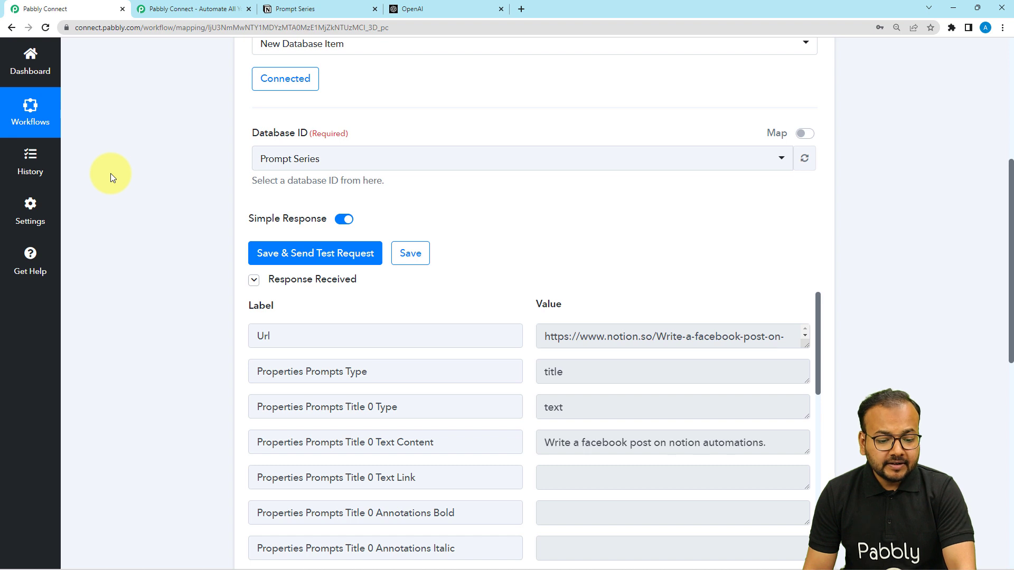
Review the Notion test response, enlarging the Url field to read the full link.
scroll(110, 173, "down", 4)
scroll(110, 173, "down", 2)
scroll(110, 173, "up", 3)
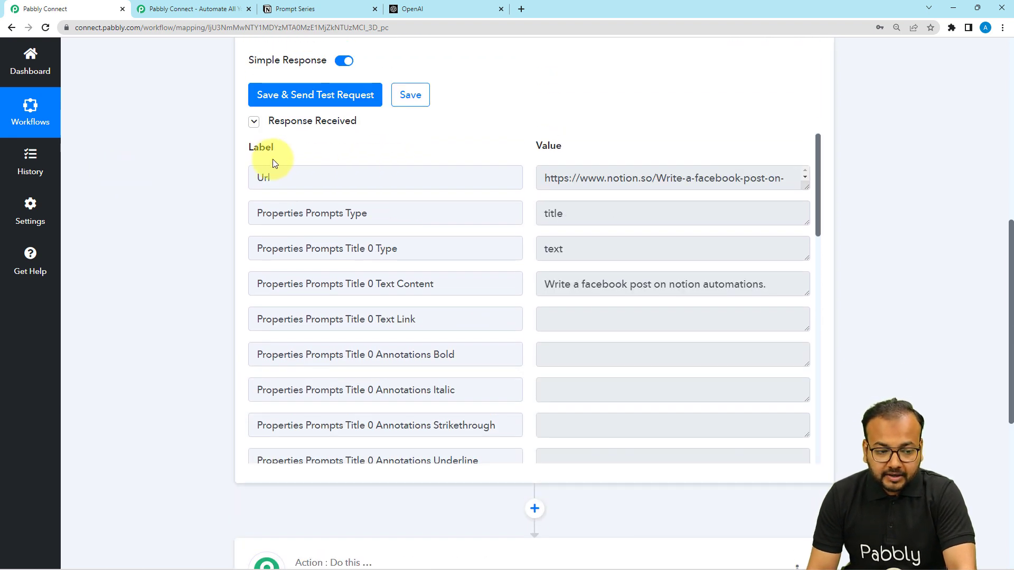
left_click_drag(805, 187, 798, 241)
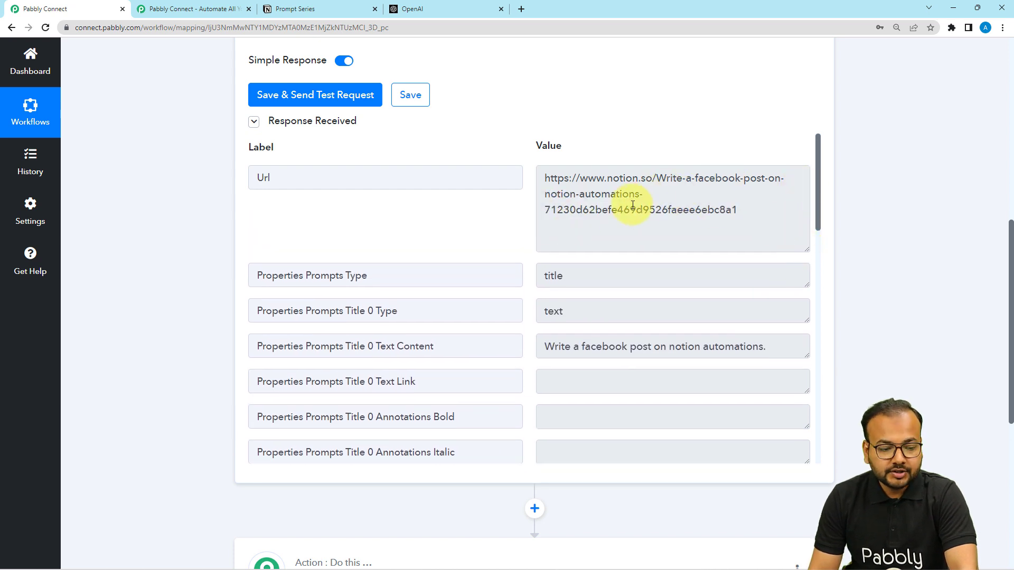
scroll(463, 245, "down", 2)
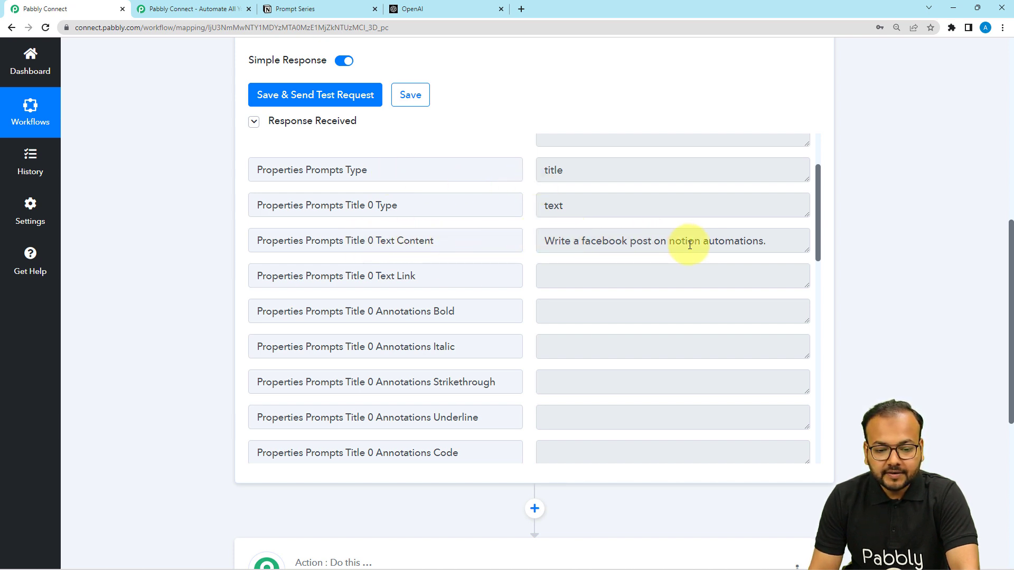
Glance at the Prompt Series table, then open the next action step's app chooser.
left_click(269, 9)
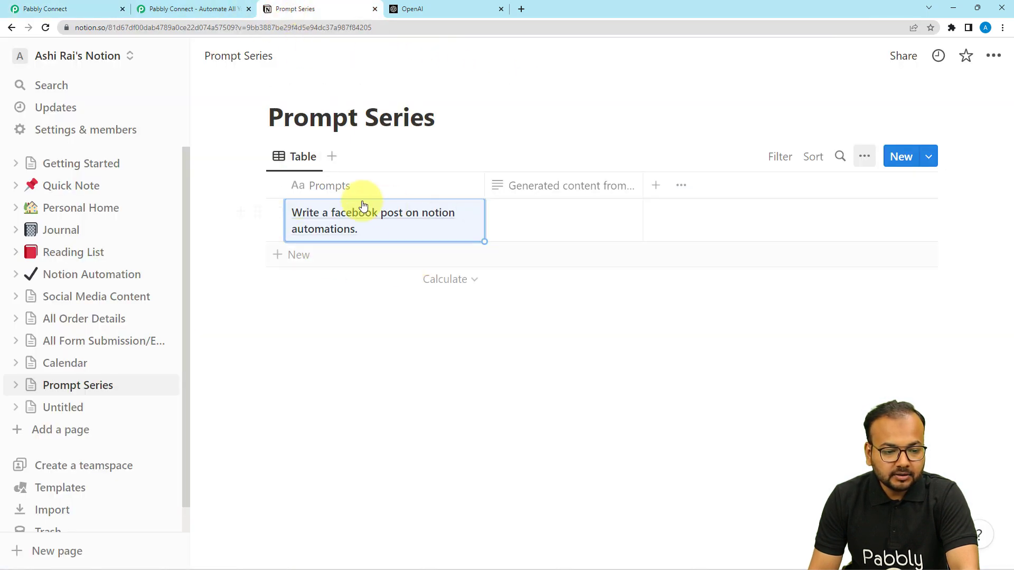
left_click(78, 11)
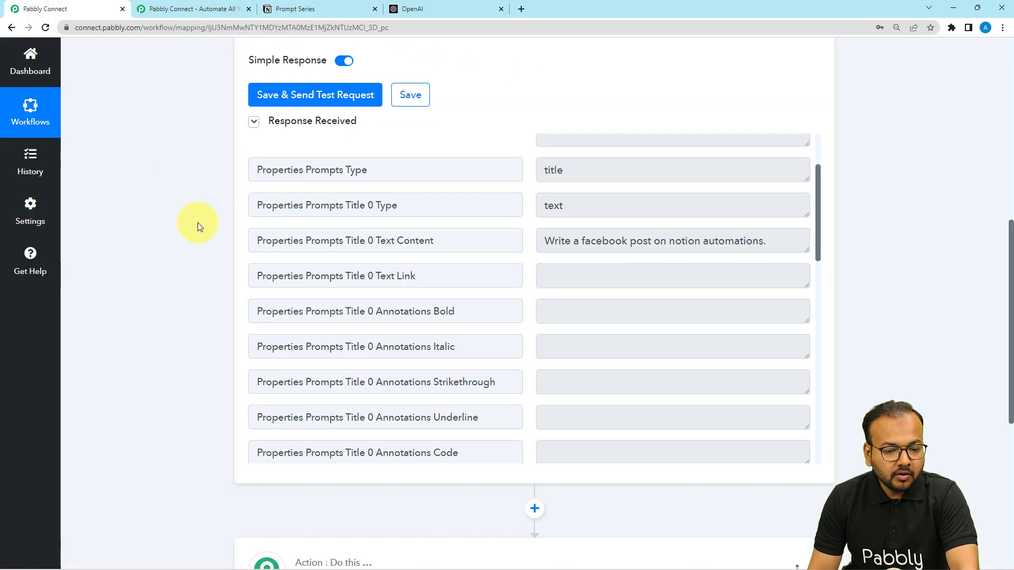
scroll(198, 222, "down", 1)
scroll(215, 215, "down", 3)
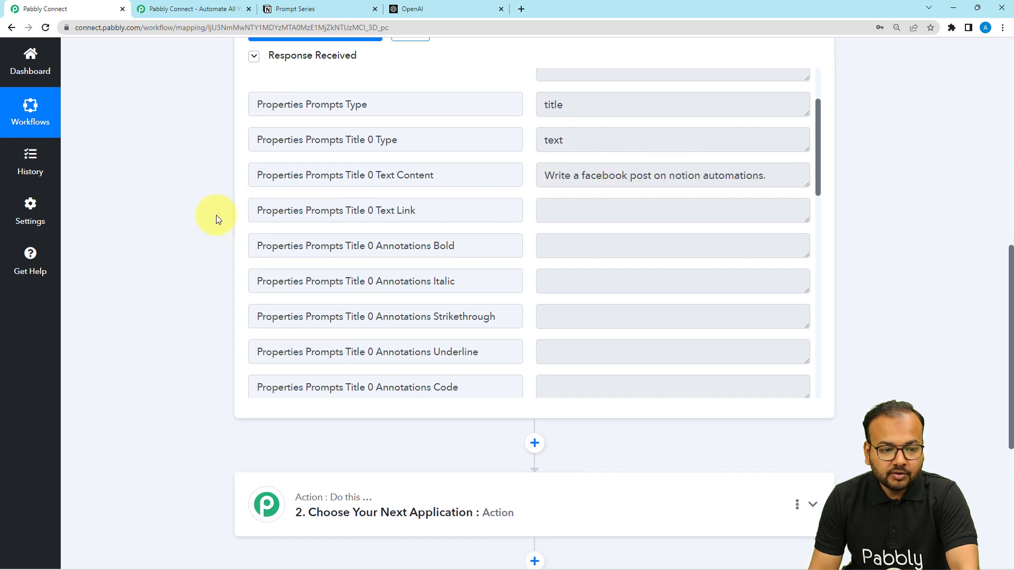
scroll(193, 226, "down", 1)
scroll(193, 226, "down", 1)
left_click(357, 268)
Search 'open', set OpenAI with the Generate Content action event, and add a new connection.
left_click(334, 333)
type("op")
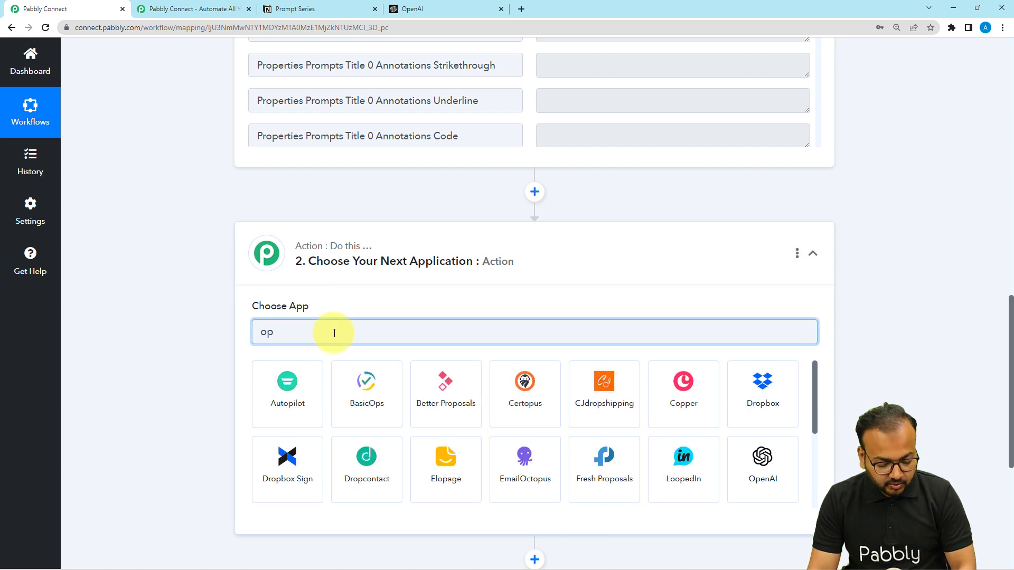
type("en")
left_click(289, 383)
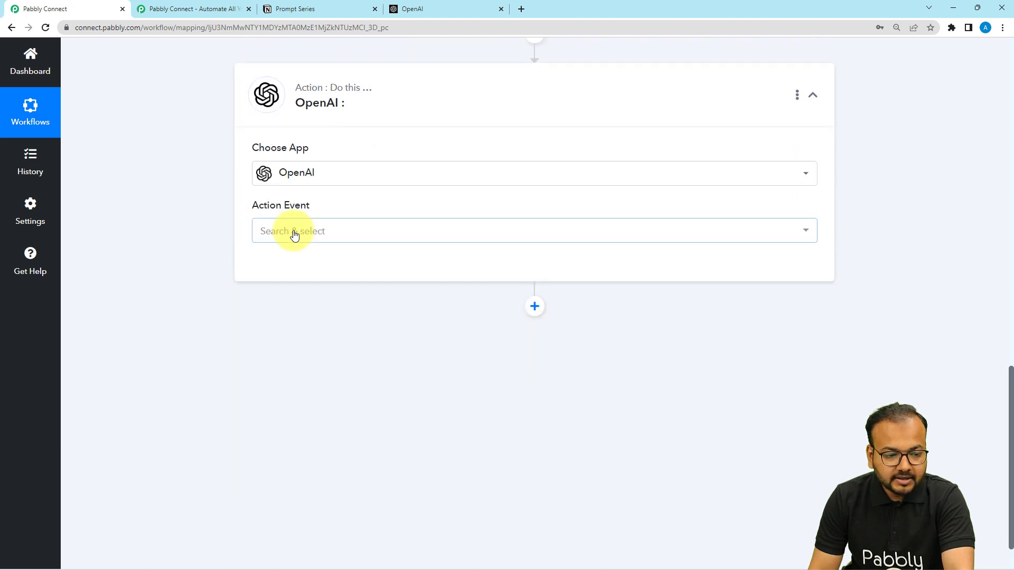
left_click(295, 235)
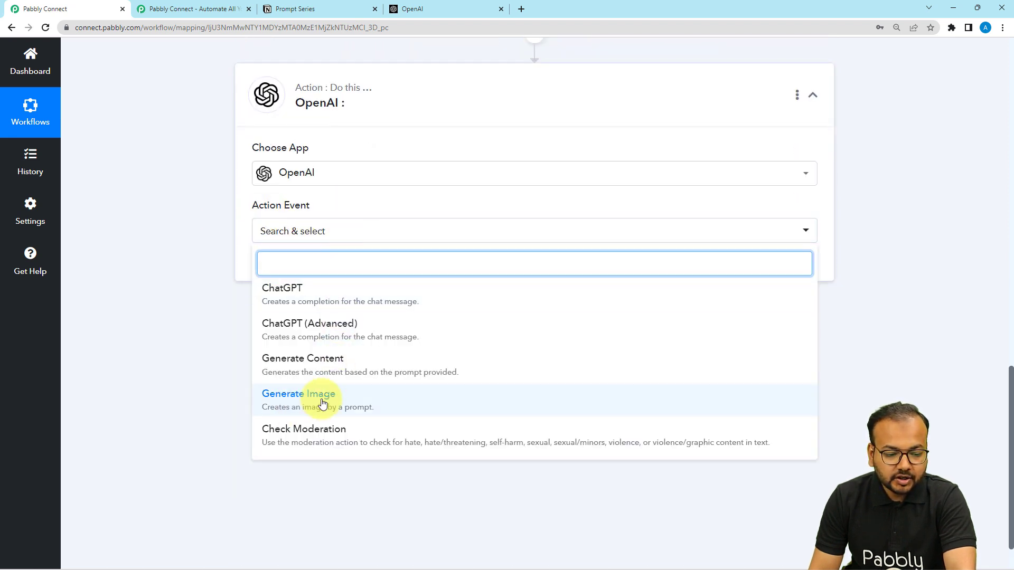
left_click(304, 369)
left_click(264, 268)
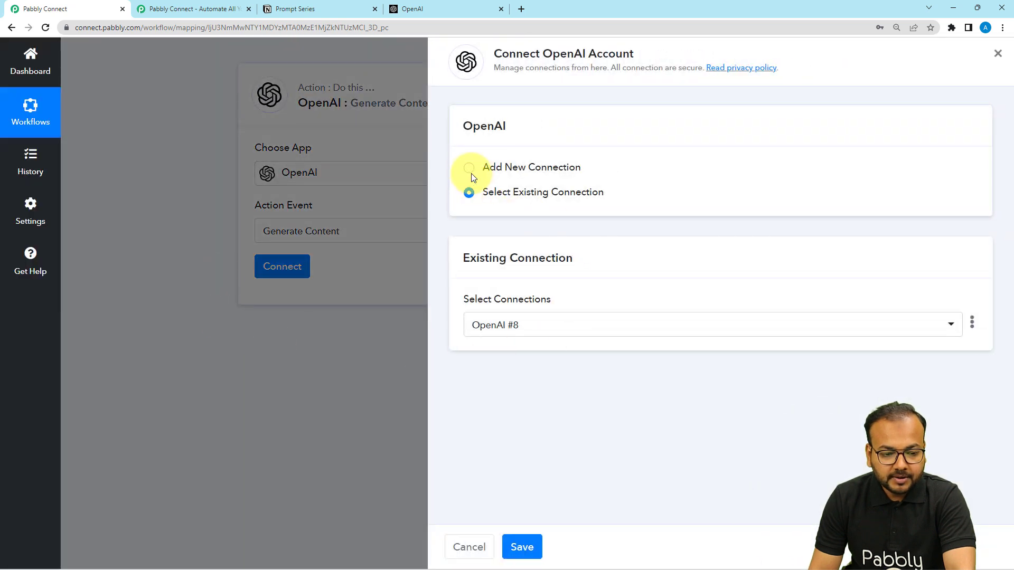
left_click(469, 169)
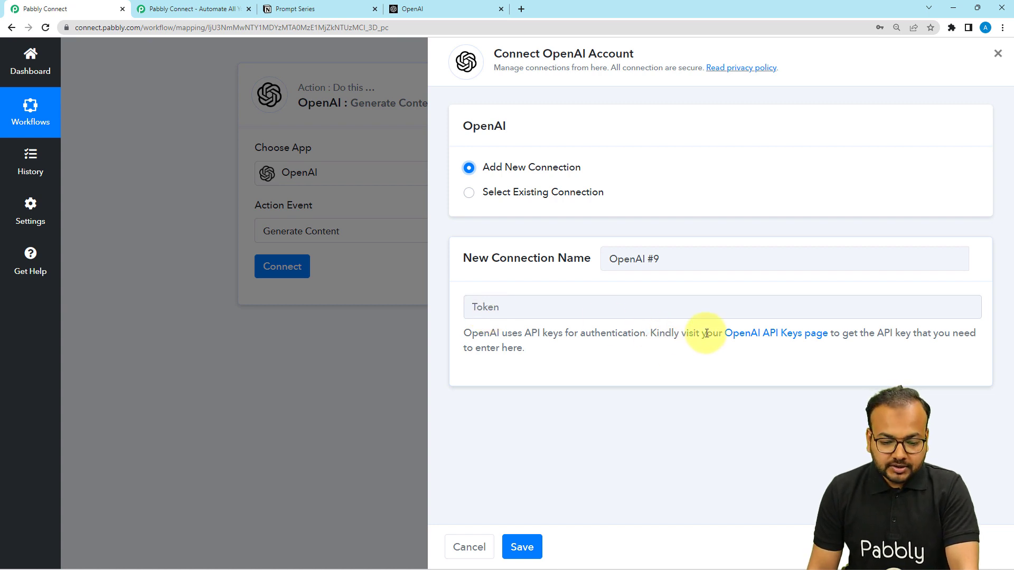
On OpenAI's API keys page, create a new secret key and copy it.
left_click(767, 338)
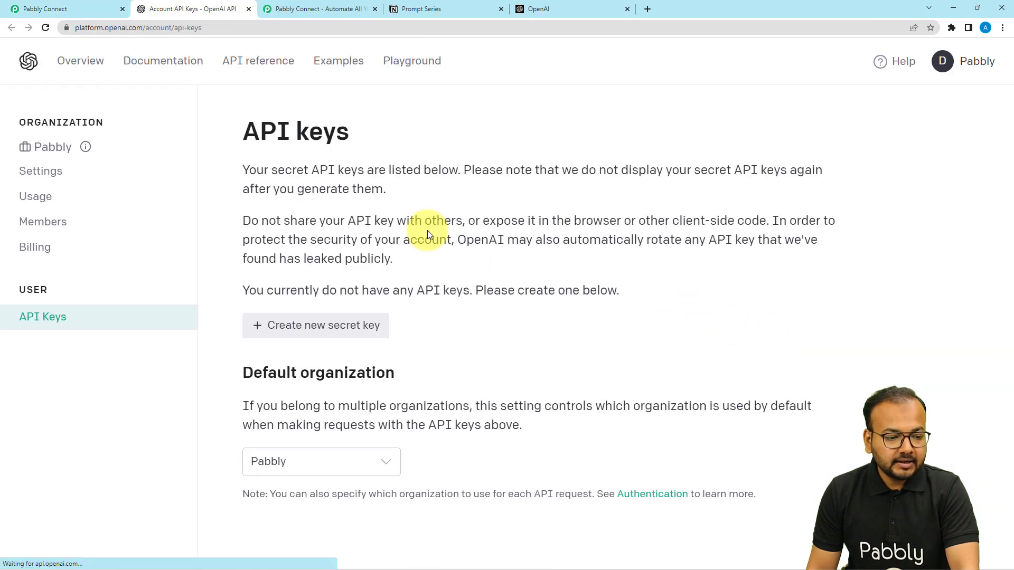
scroll(428, 234, "down", 1)
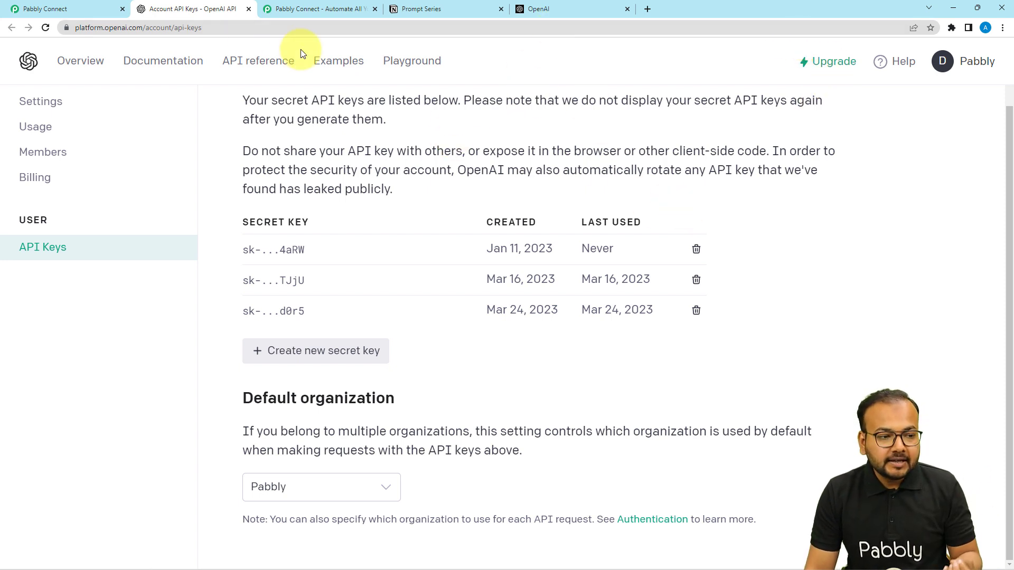
left_click(83, 6)
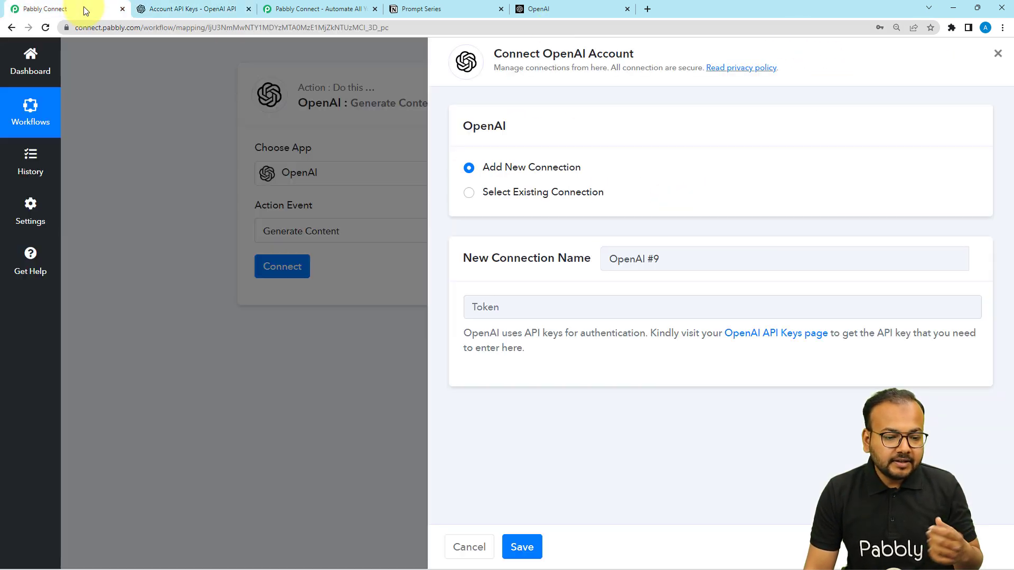
left_click(240, 13)
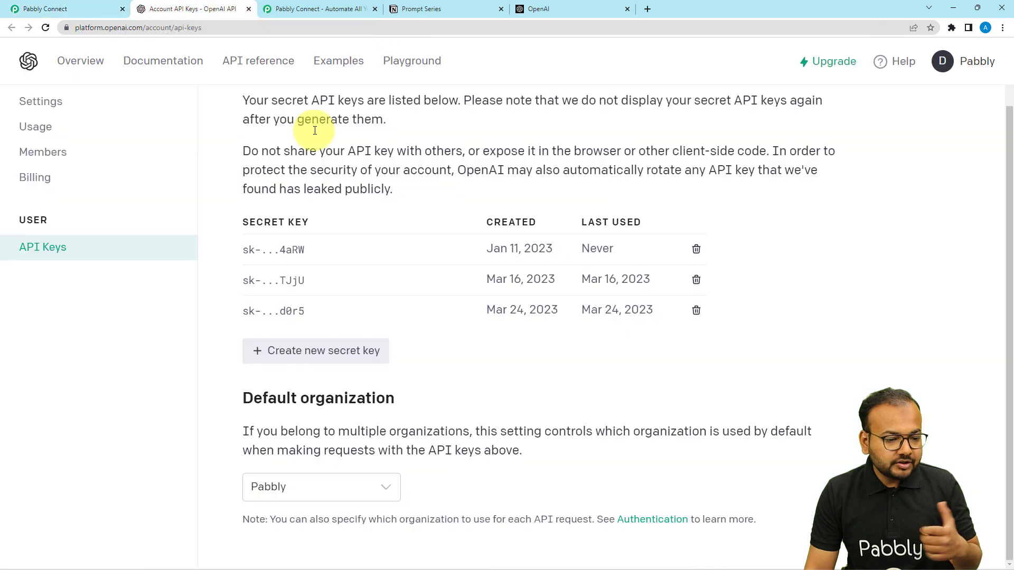
left_click(287, 363)
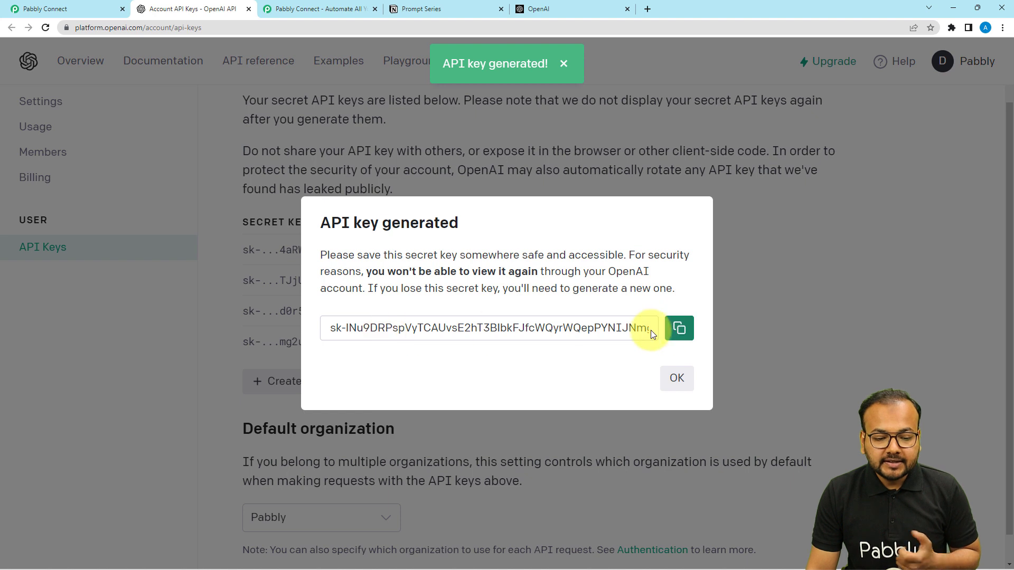
left_click(680, 329)
Paste the copied API key into the Token field and save the OpenAI connection.
left_click(98, 9)
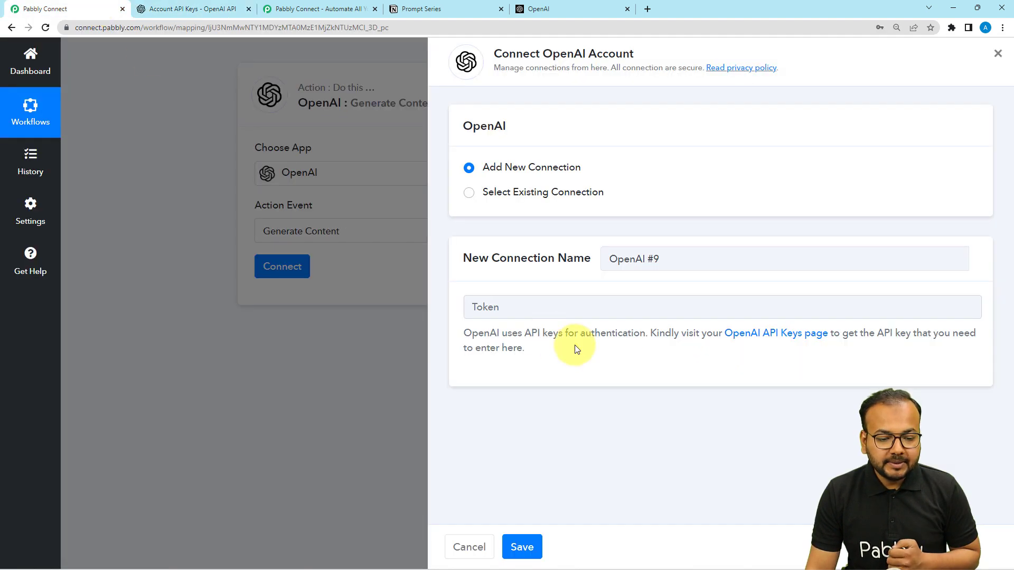
right_click(520, 299)
left_click(544, 389)
left_click(522, 547)
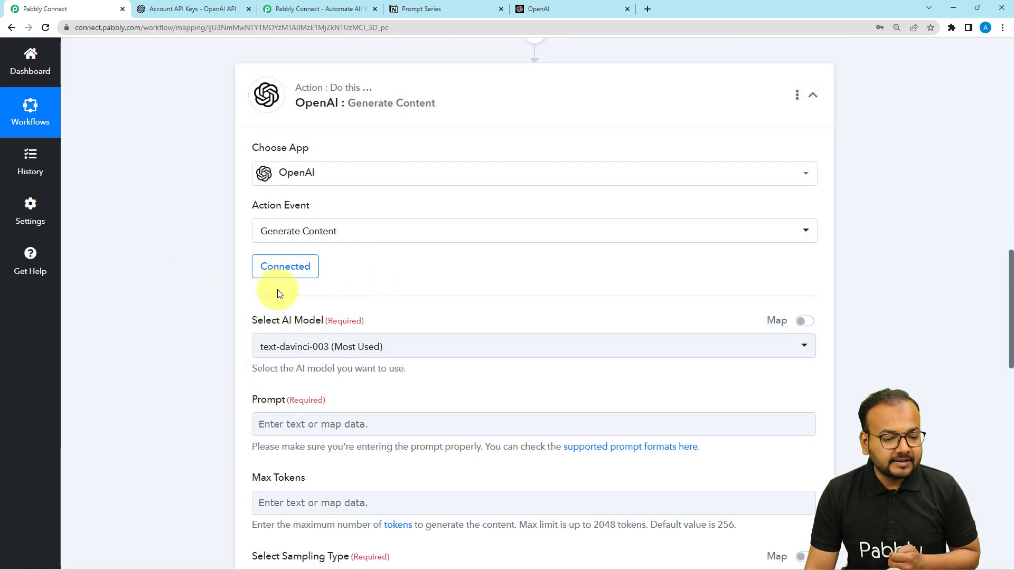
Keep text-davinci-003 (Most Used) as the AI model for Generate Content.
scroll(106, 311, "down", 3)
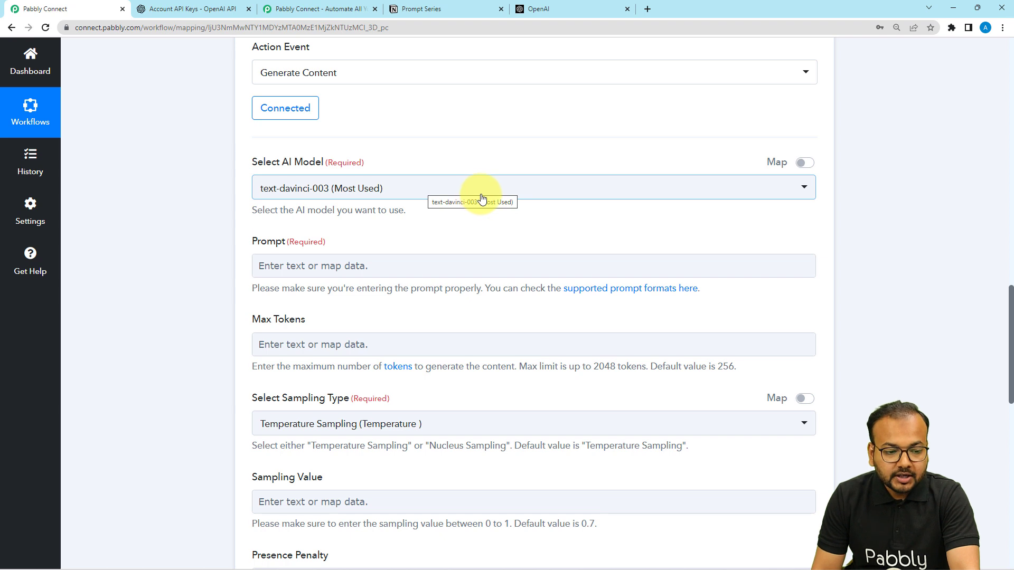
left_click(324, 199)
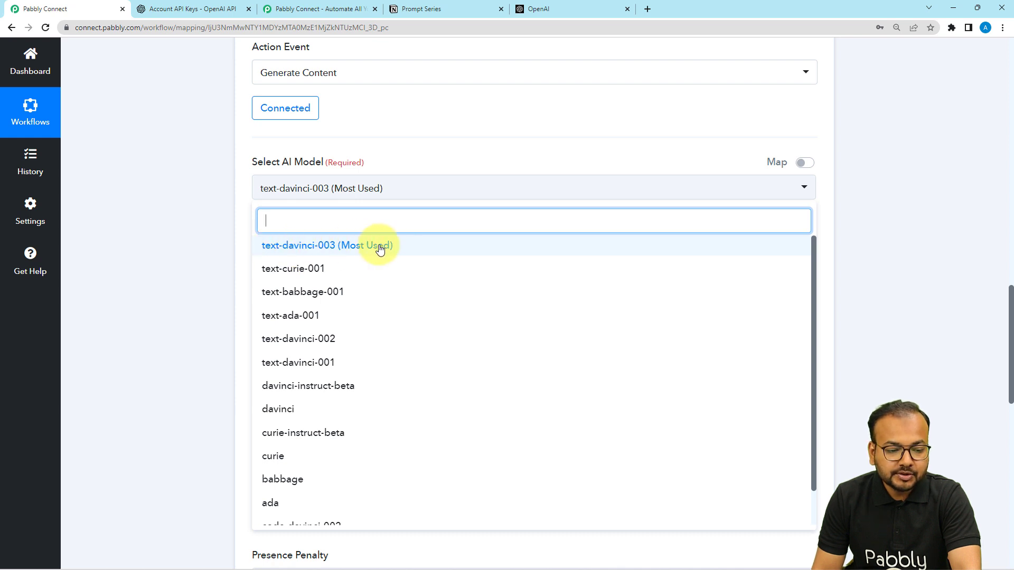
left_click(313, 254)
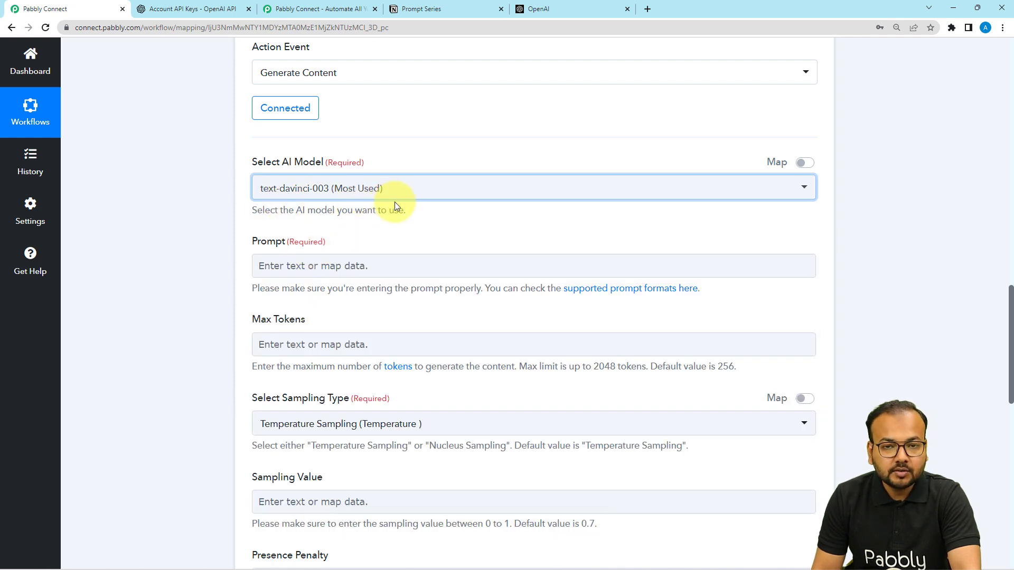
scroll(394, 202, "down", 2)
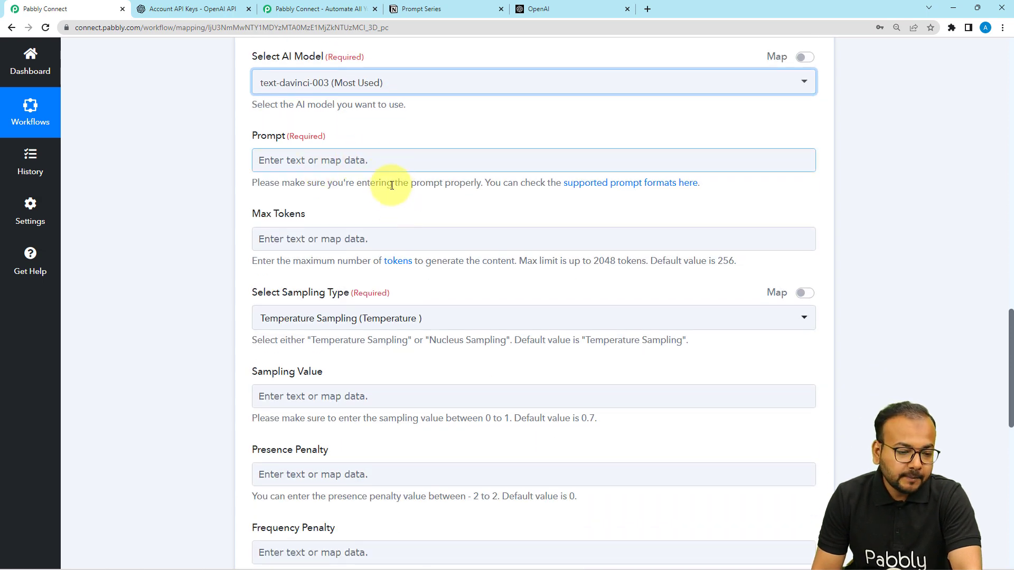
scroll(382, 198, "up", 5)
scroll(386, 238, "up", 8)
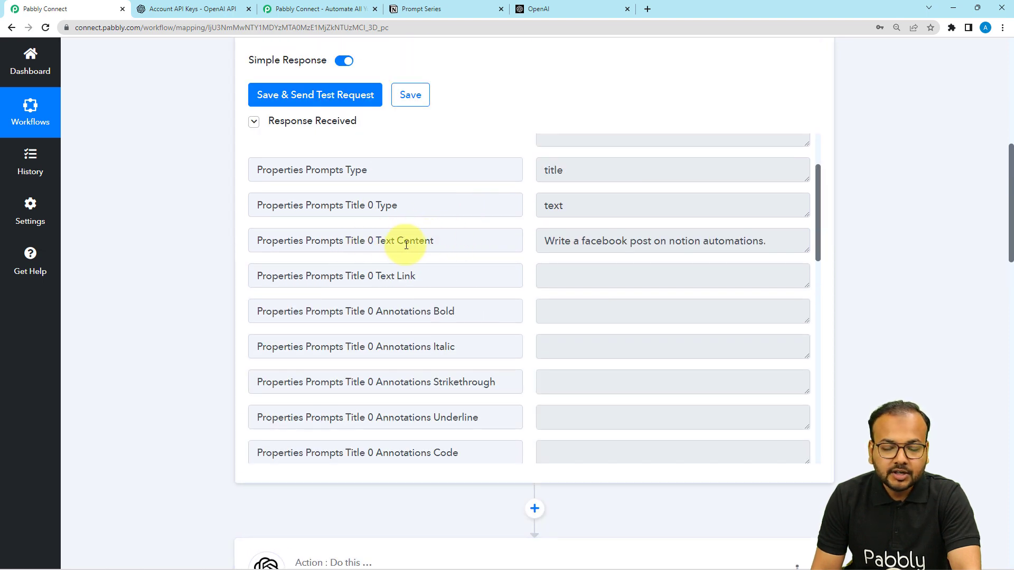
scroll(230, 259, "down", 12)
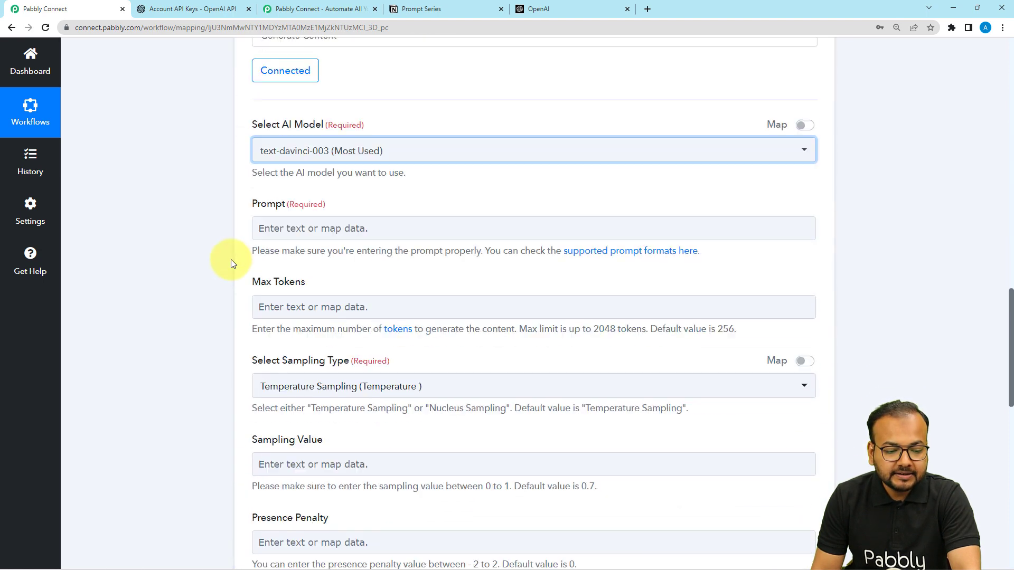
Map the Notion trigger's Text Content ('Write a facebook post on notion automations.') into the OpenAI Prompt field.
left_click(298, 218)
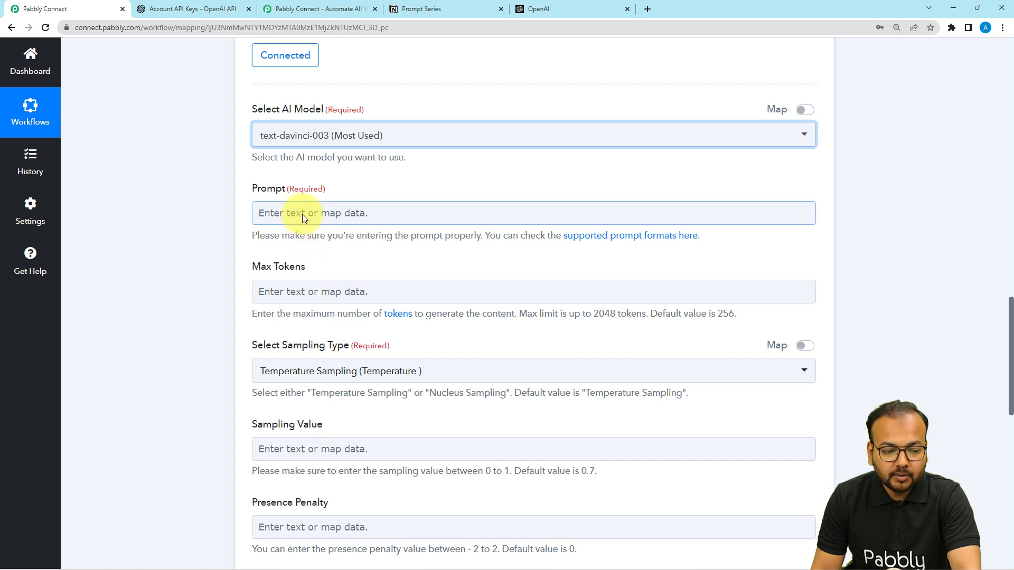
left_click(302, 213)
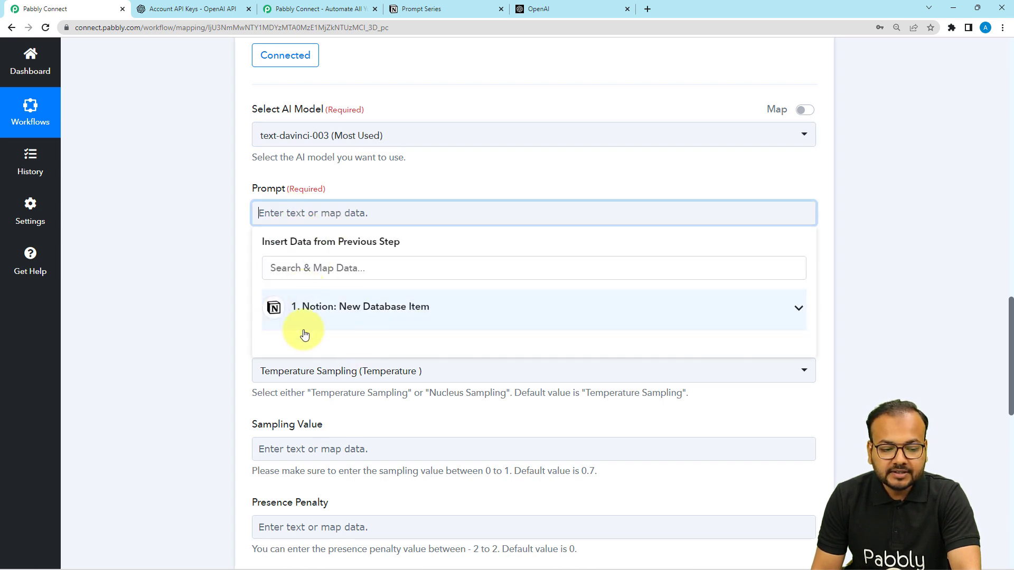
left_click(370, 322)
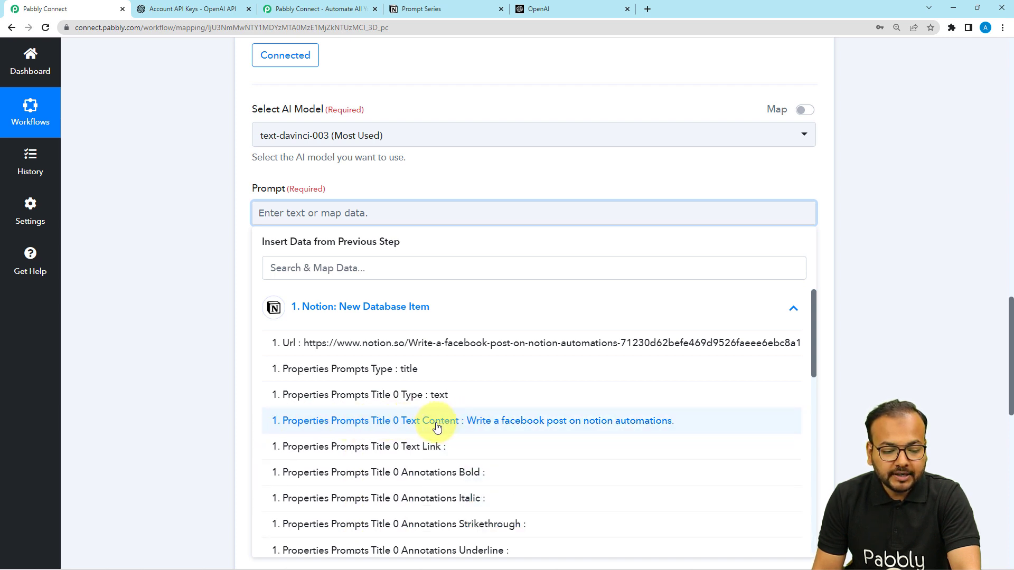
left_click(469, 422)
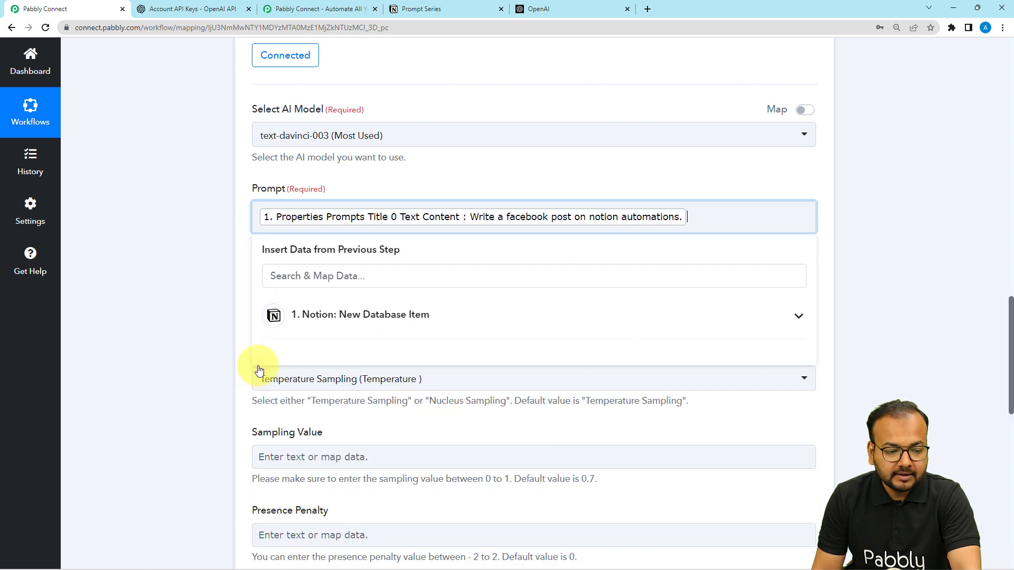
left_click(192, 350)
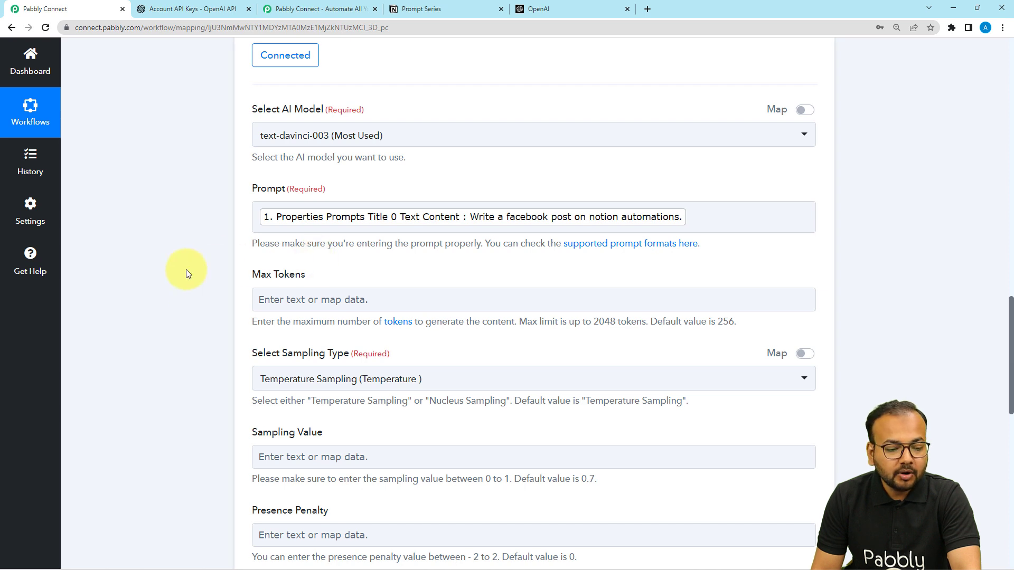
scroll(186, 272, "down", 2)
left_click(334, 197)
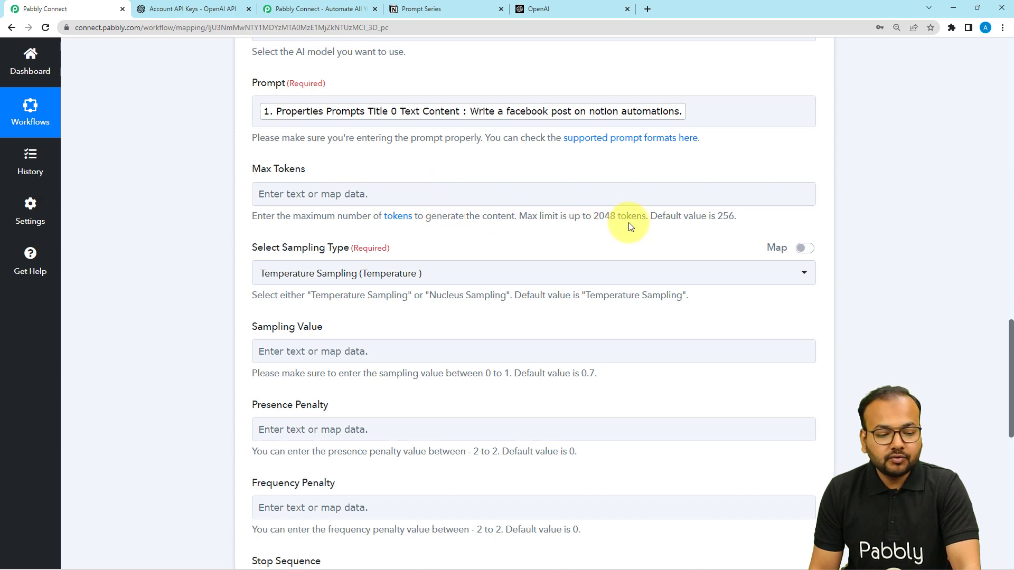
Keep Temperature Sampling as the OpenAI step's sampling type.
scroll(550, 338, "down", 3)
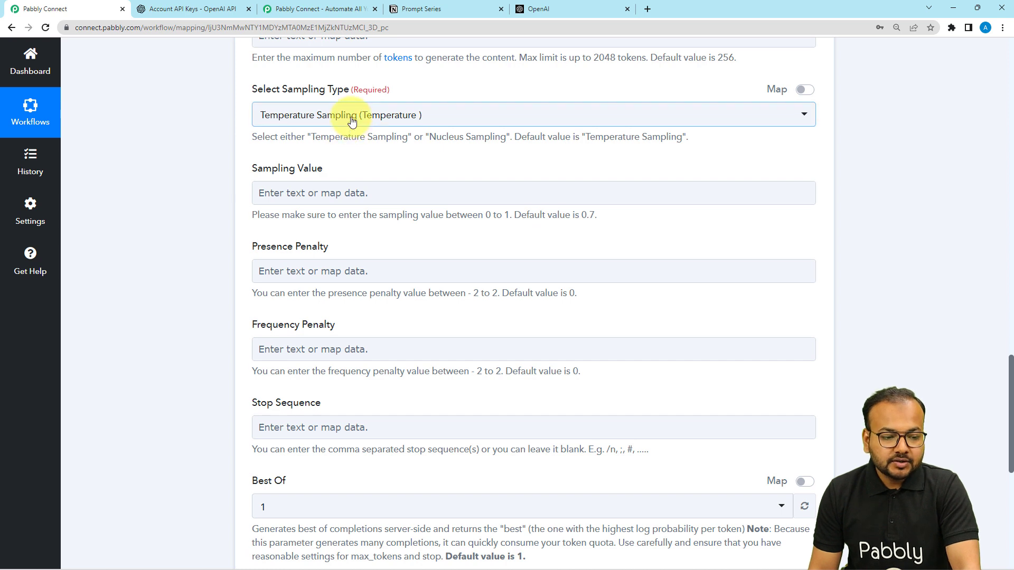
left_click(352, 121)
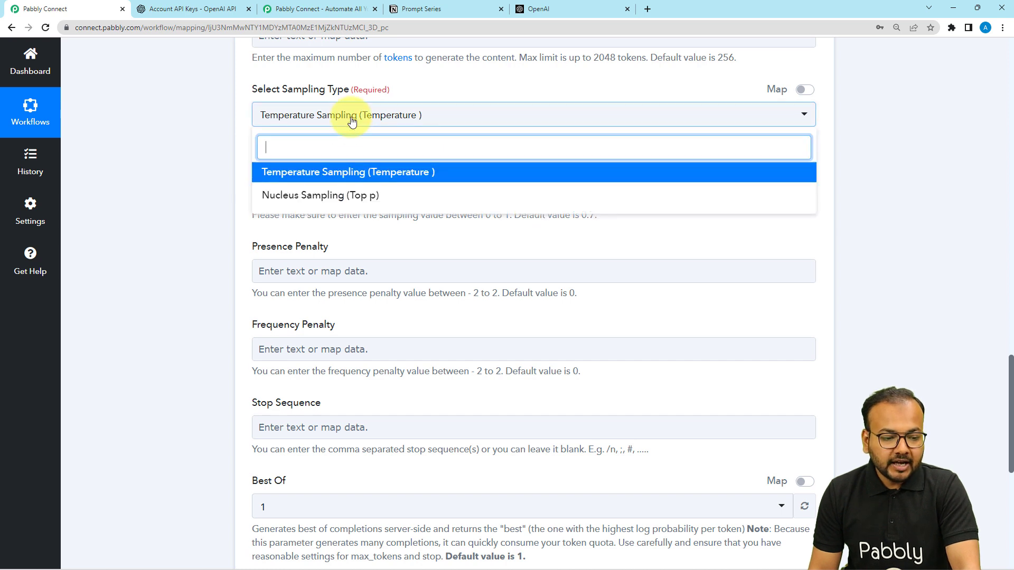
left_click(278, 172)
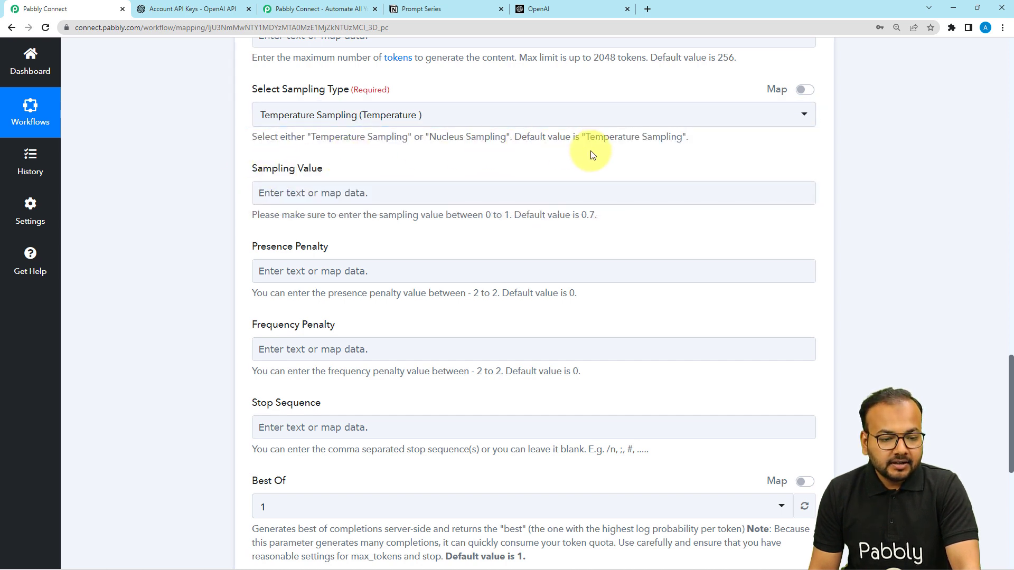
scroll(555, 220, "down", 1)
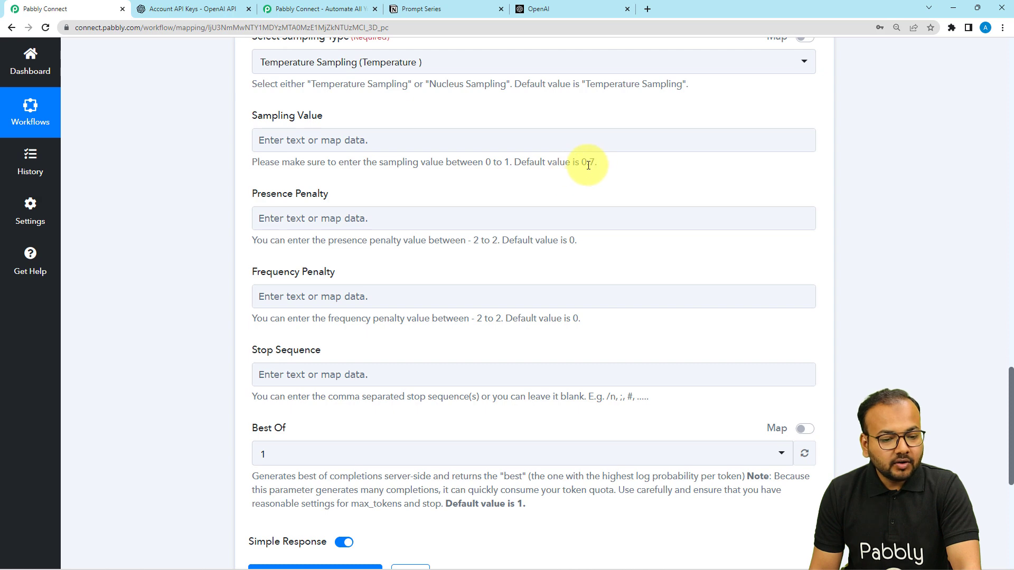
scroll(523, 191, "down", 2)
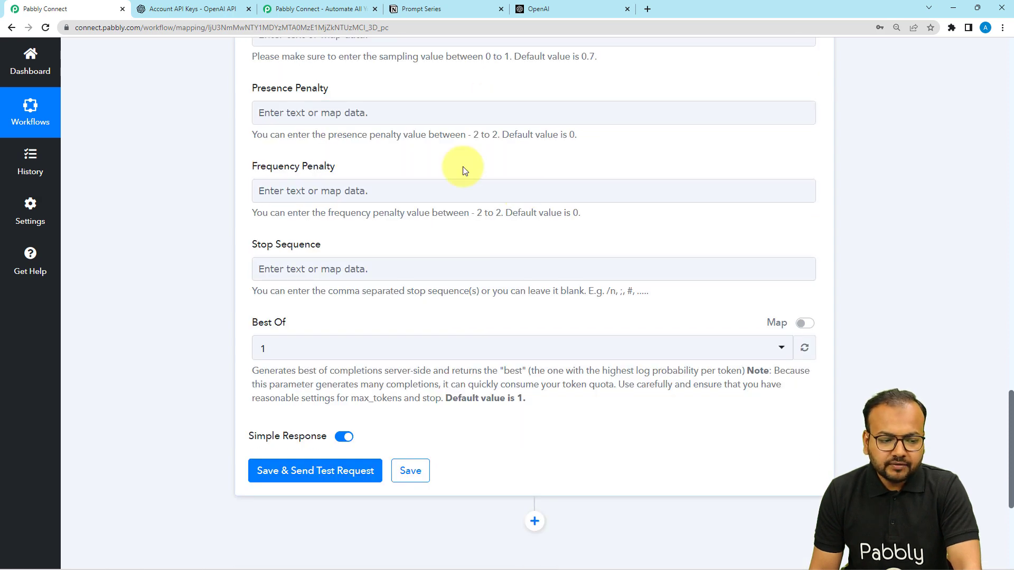
scroll(466, 238, "down", 3)
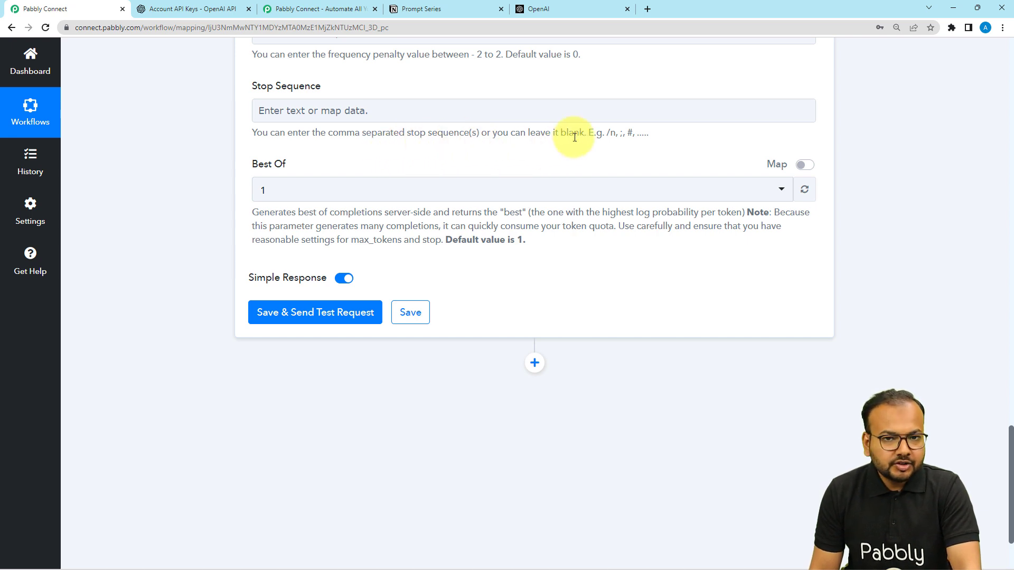
Clear the example Stop Sequence text and set Best Of to 2.
left_click_drag(606, 134, 634, 135)
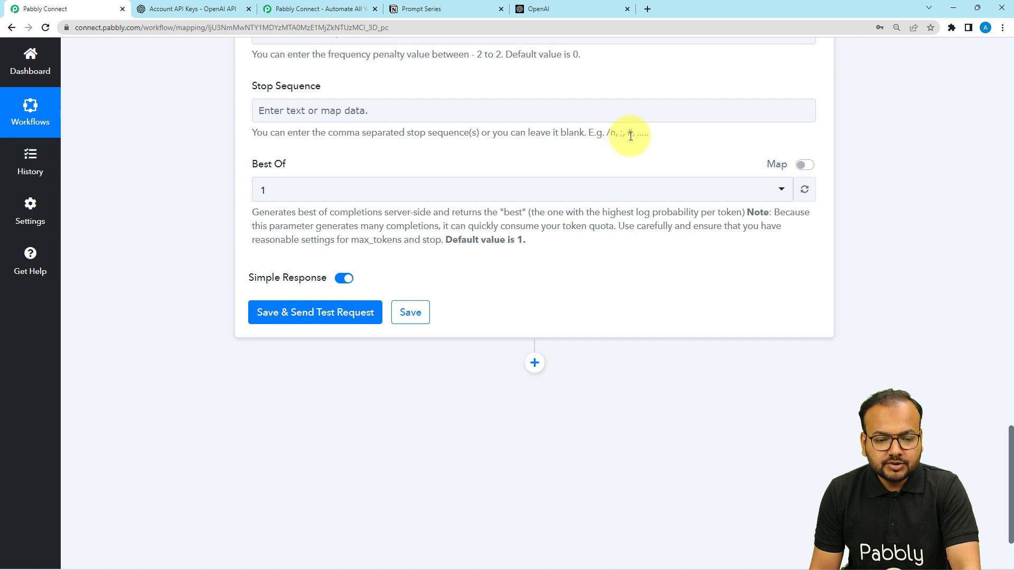
left_click(356, 109)
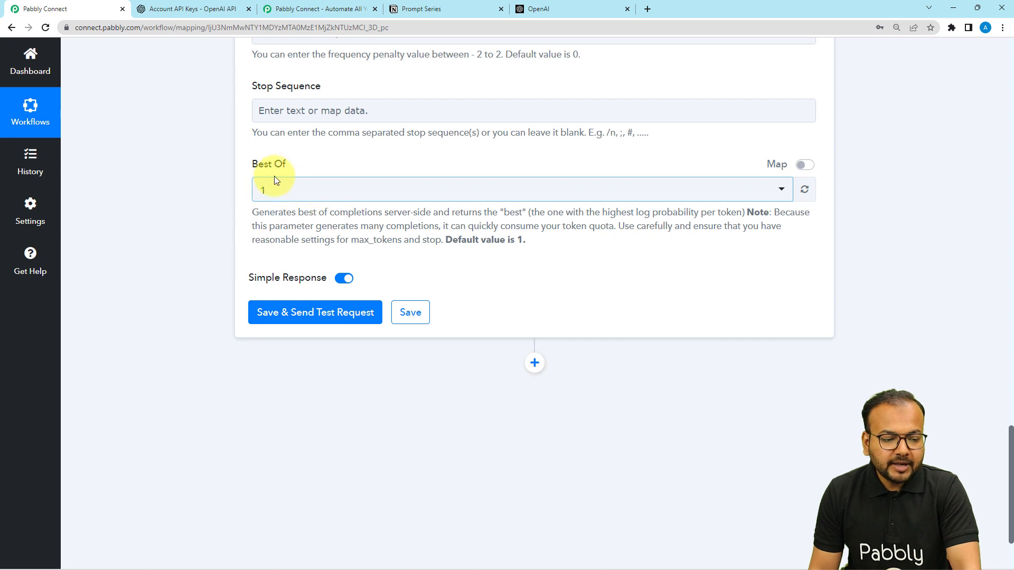
left_click(346, 201)
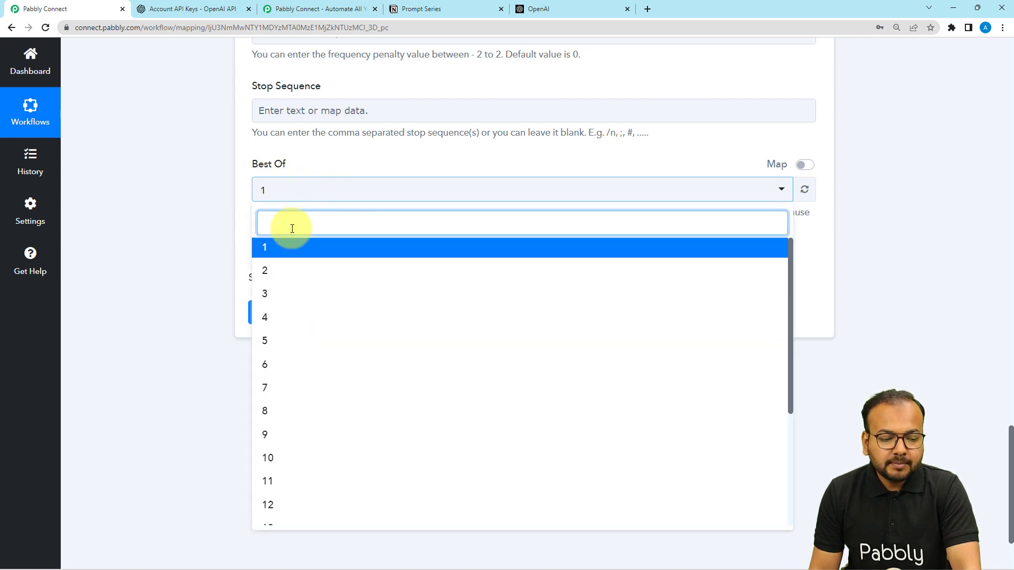
left_click(267, 272)
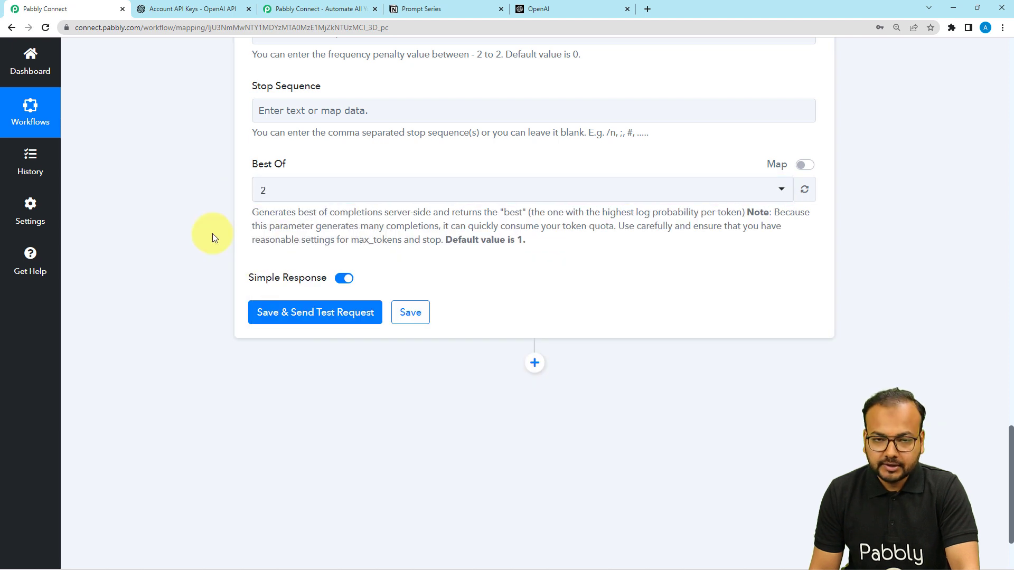
scroll(213, 237, "down", 1)
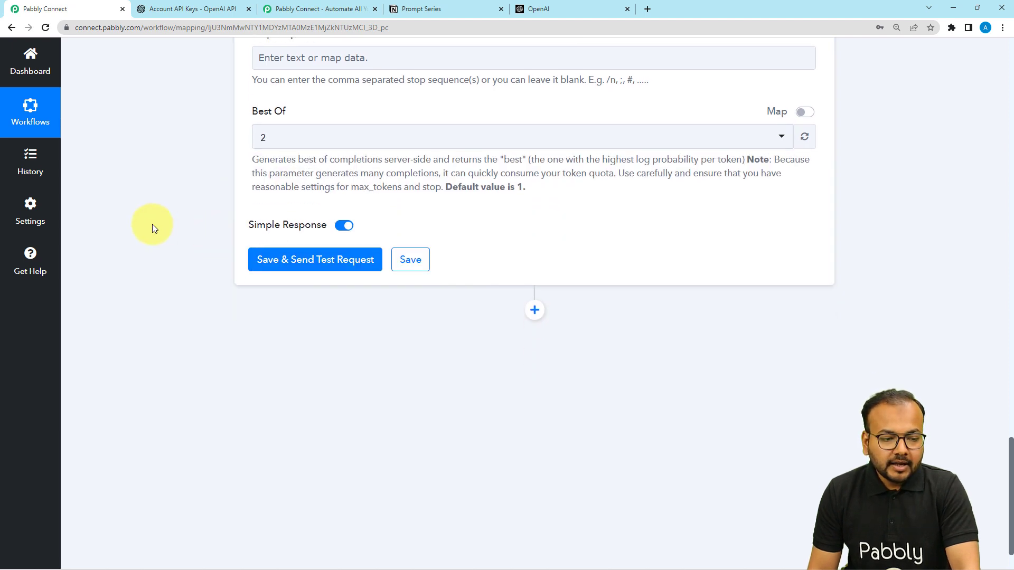
Save the OpenAI step and send a test request, returning a Choices 0 Text response.
left_click(252, 265)
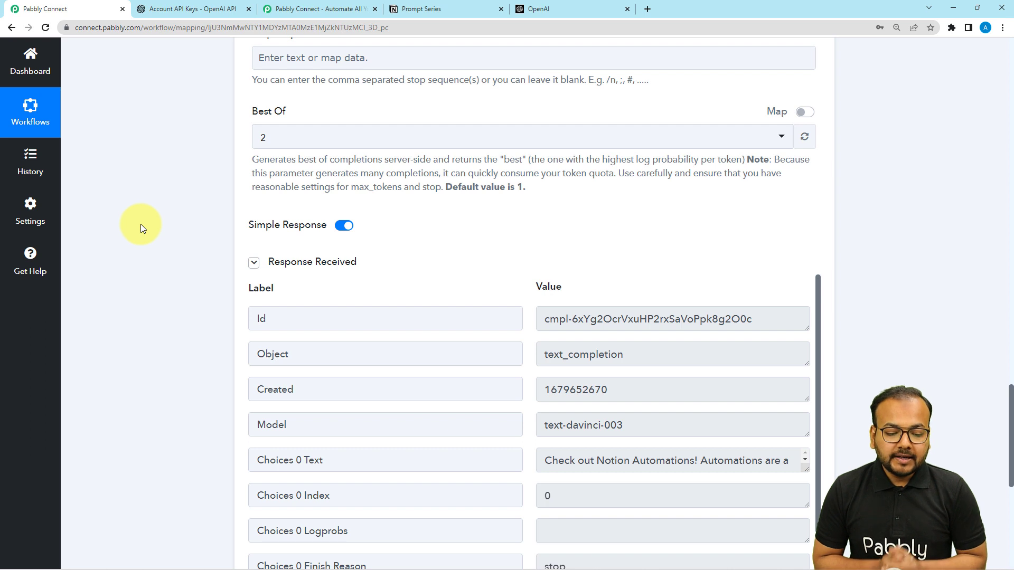
scroll(140, 224, "down", 5)
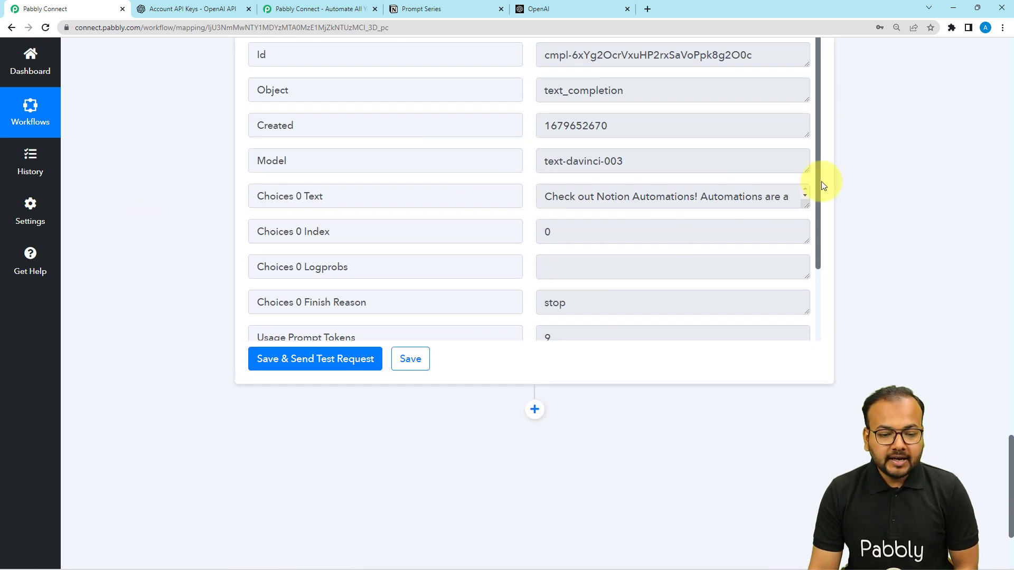
left_click_drag(270, 199, 321, 198)
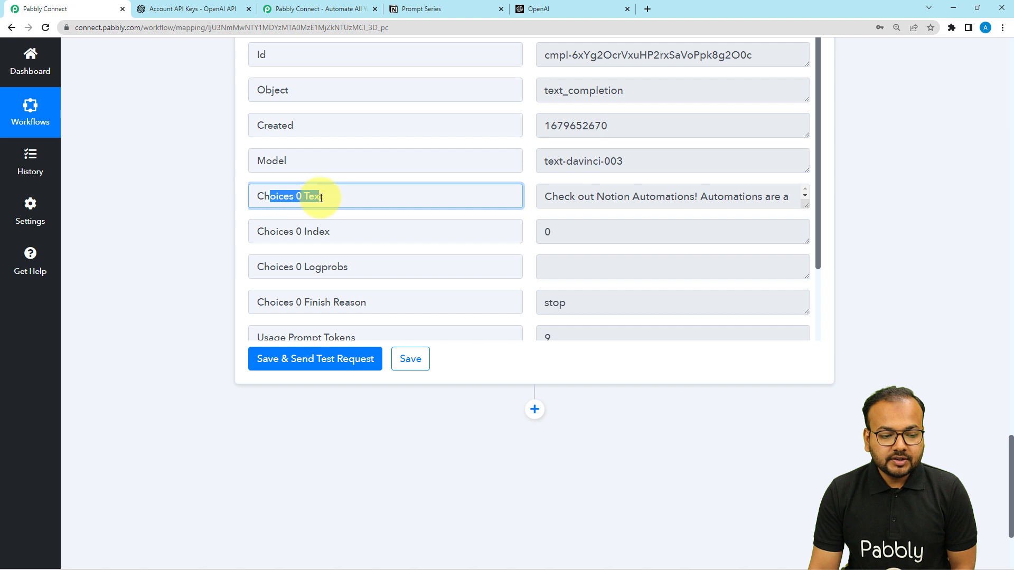
Enlarge the Choices 0 Text box to read the full generated Facebook post about Notion Automations.
left_click(804, 200)
scroll(807, 208, "down", 1)
left_click_drag(806, 225, 804, 403)
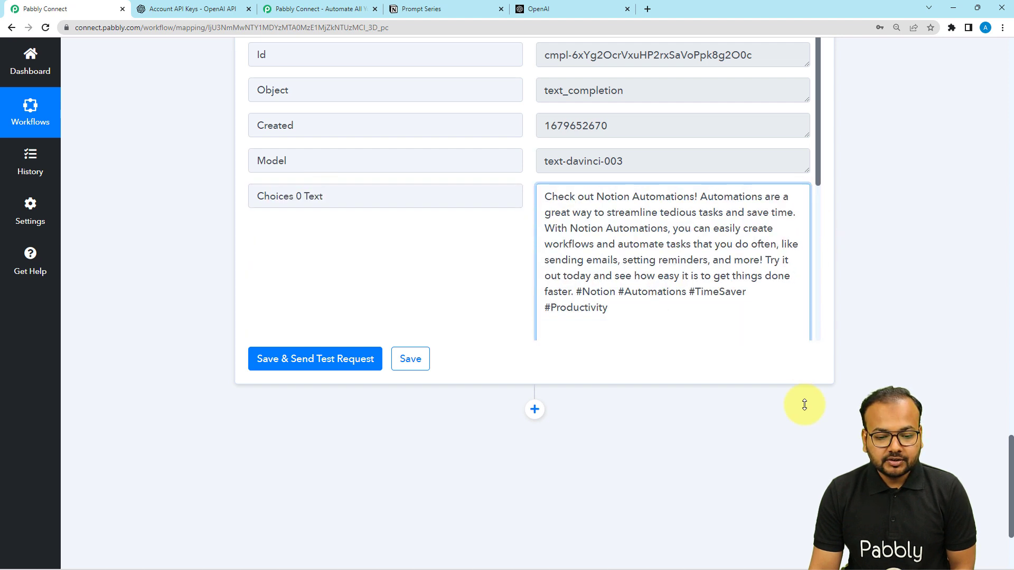
scroll(650, 257, "up", 2)
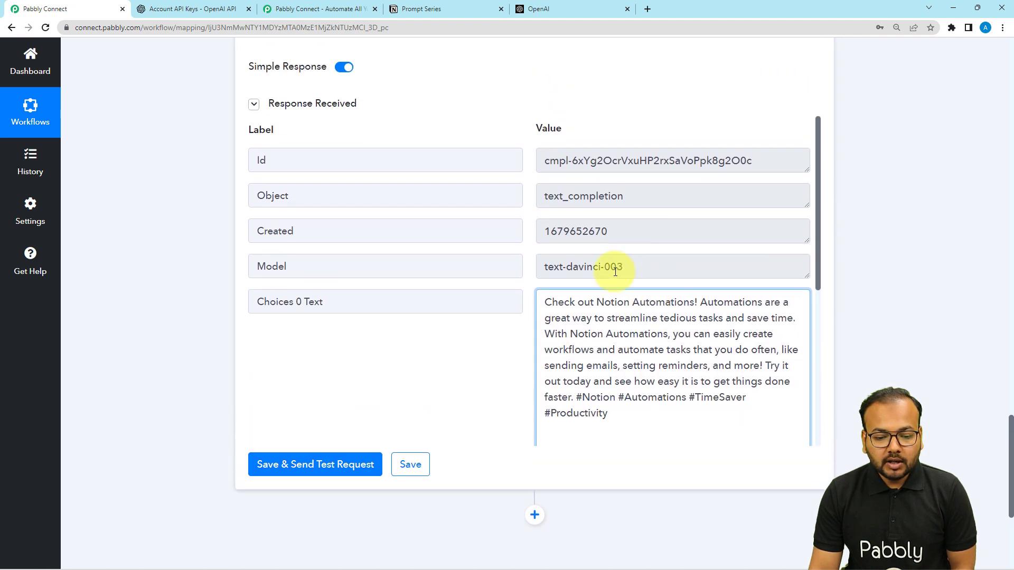
scroll(631, 323, "up", 10)
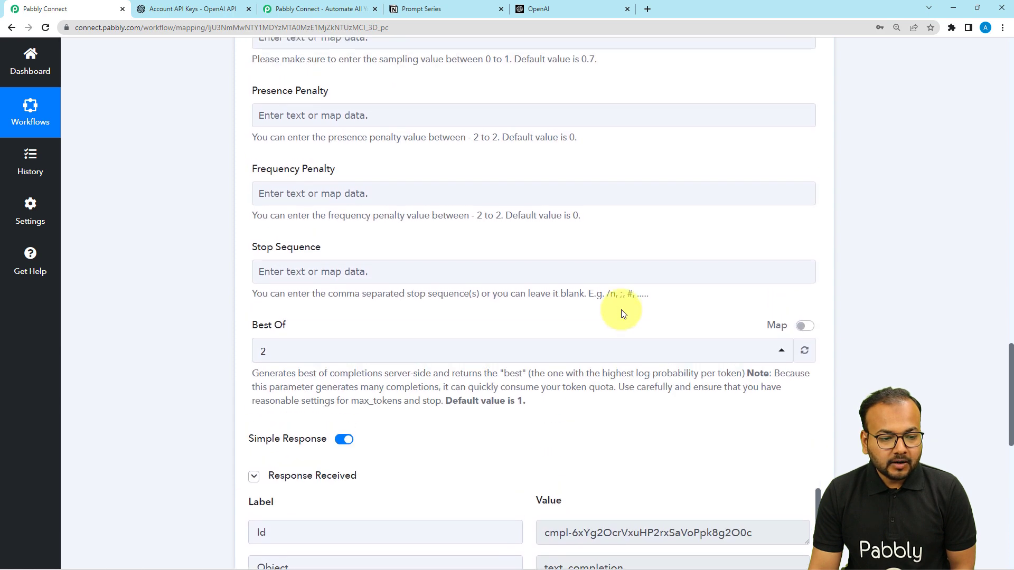
scroll(514, 230, "up", 1)
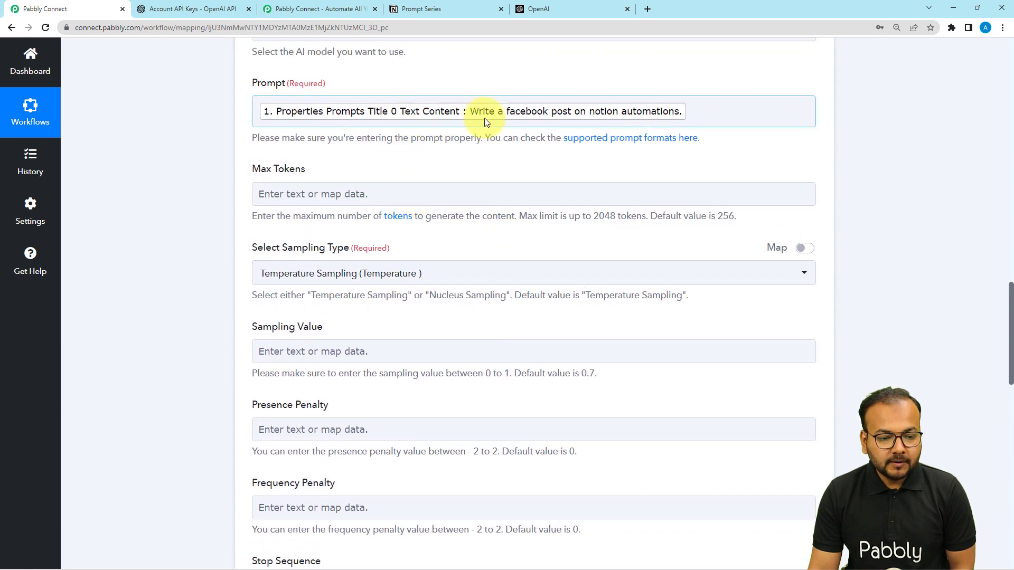
scroll(592, 284, "down", 15)
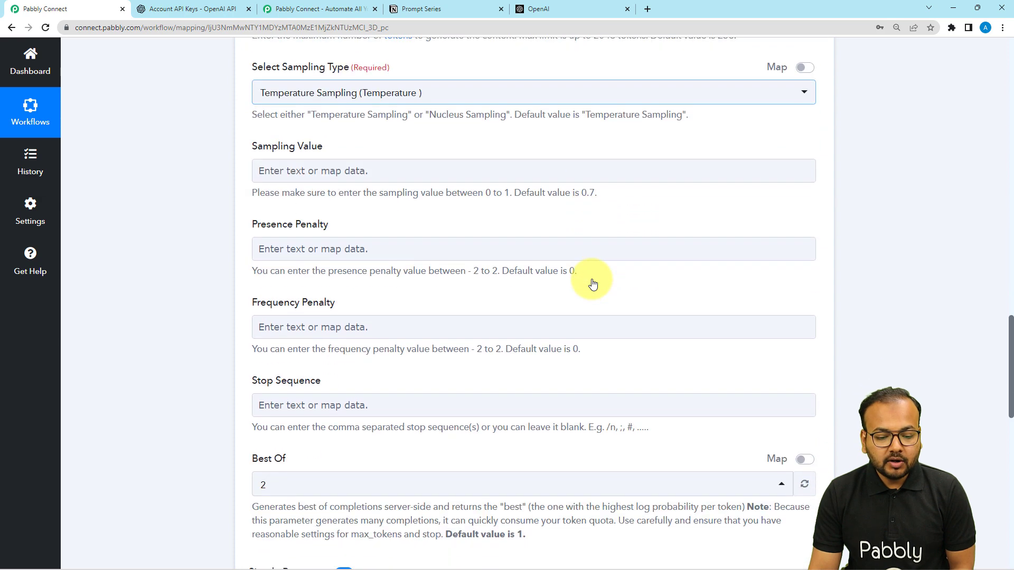
scroll(592, 283, "down", 1)
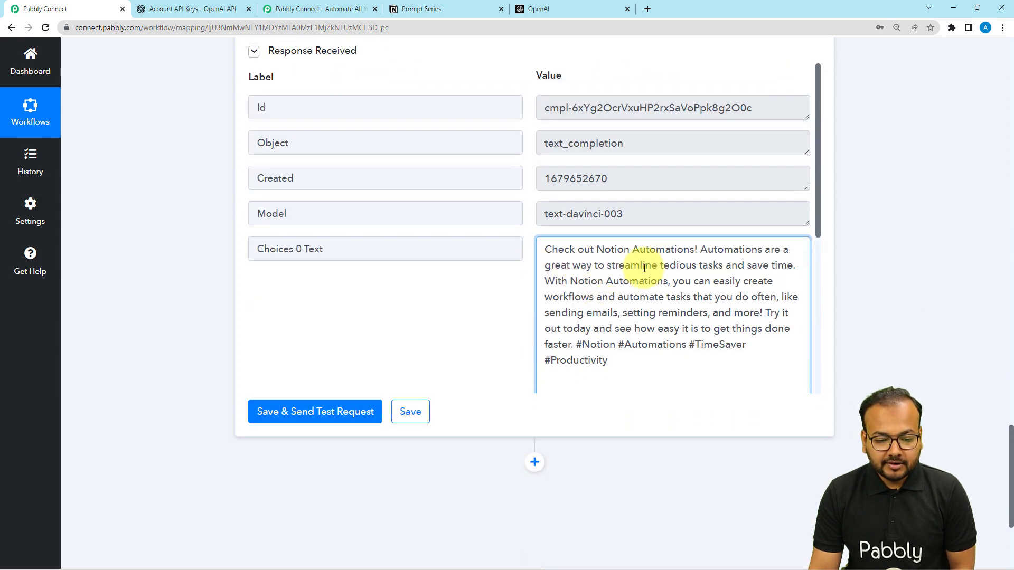
left_click_drag(560, 282, 730, 329)
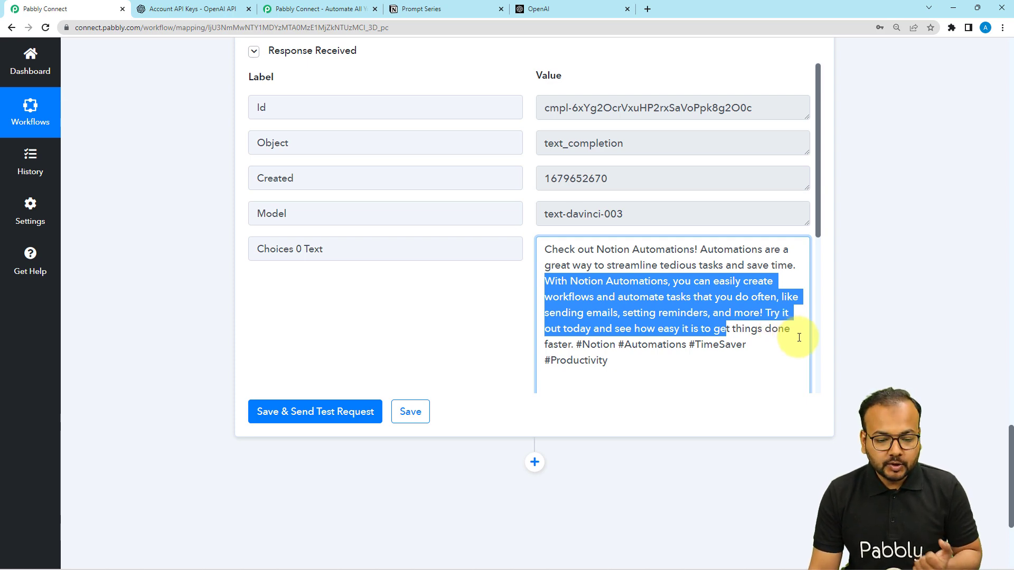
scroll(113, 255, "down", 3)
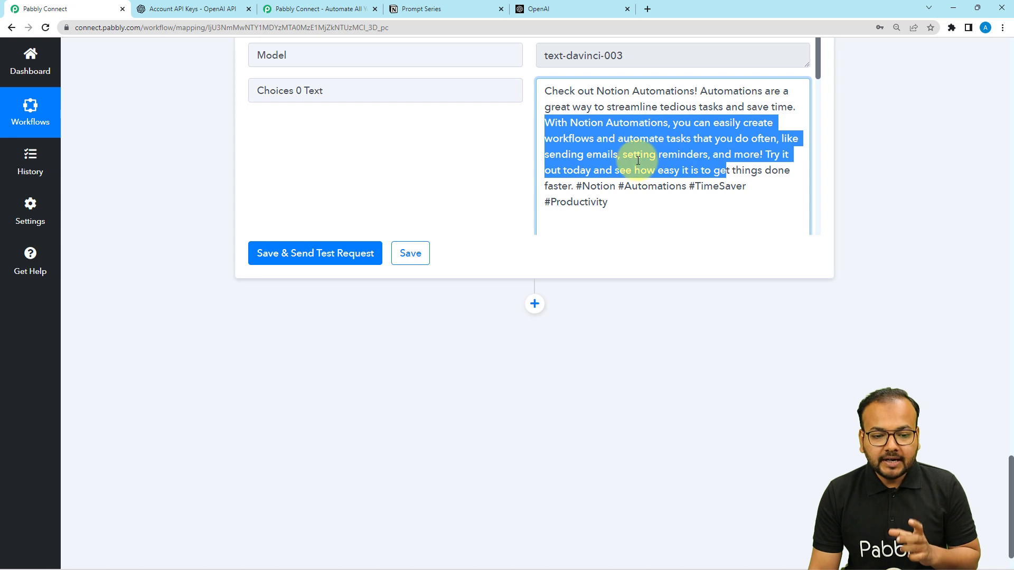
scroll(632, 171, "down", 3)
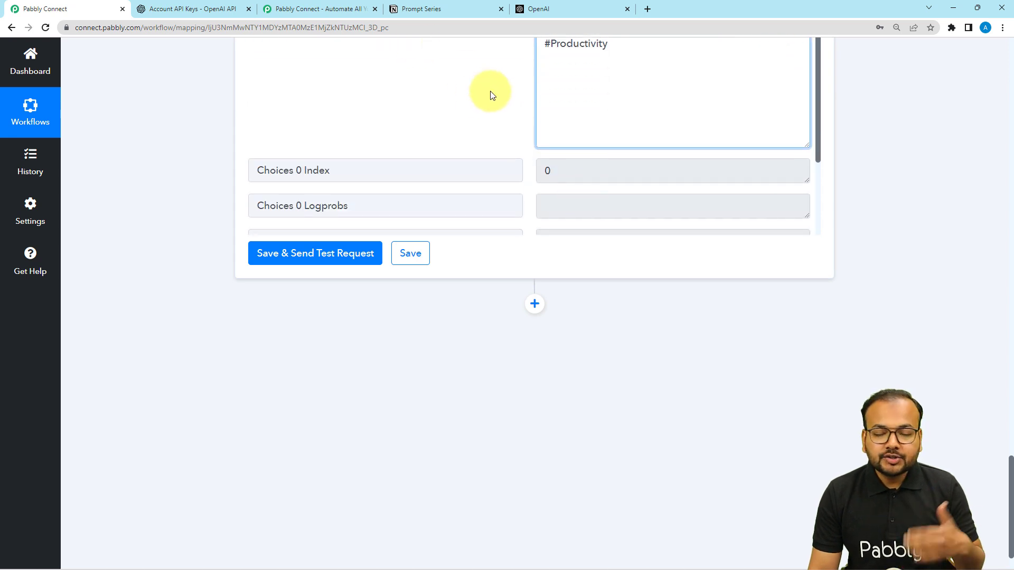
Add a third step using Notion's Update Page action.
left_click(535, 305)
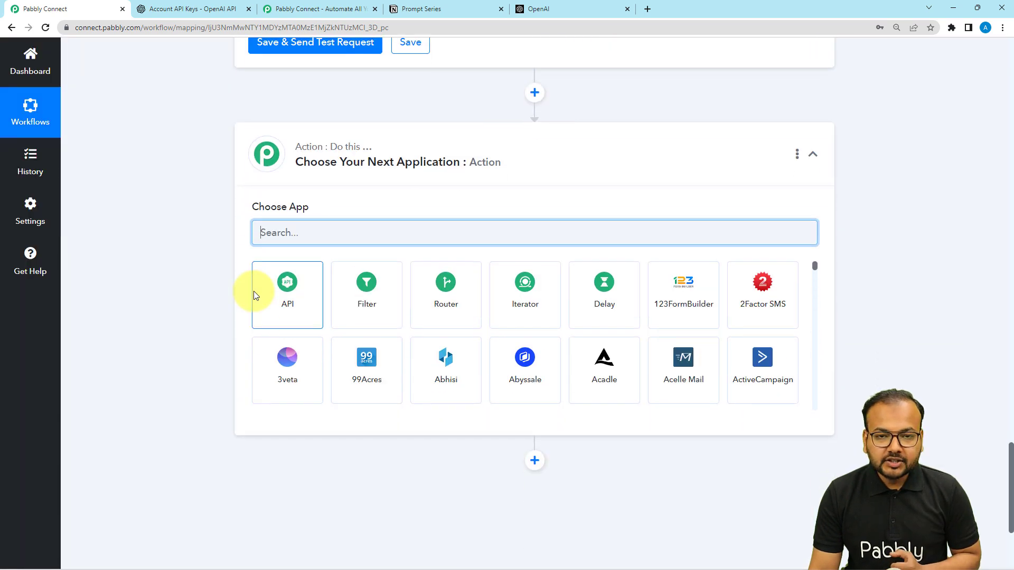
type("not")
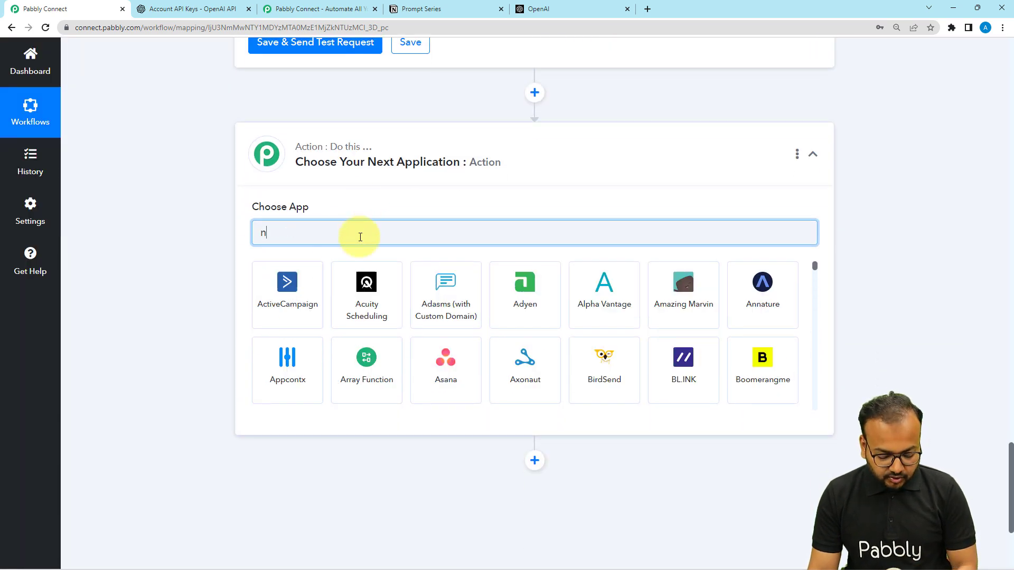
left_click(303, 283)
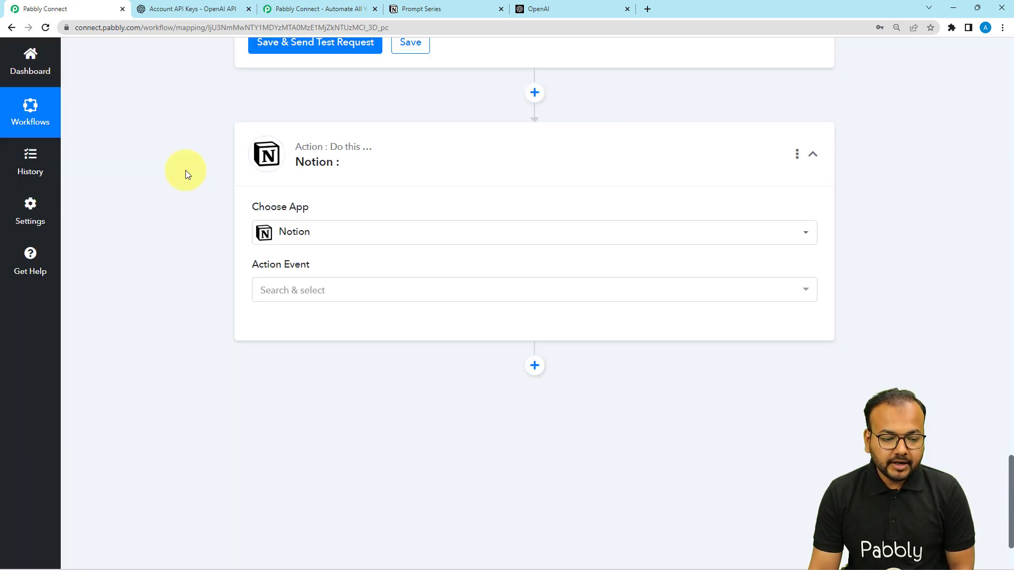
left_click(286, 239)
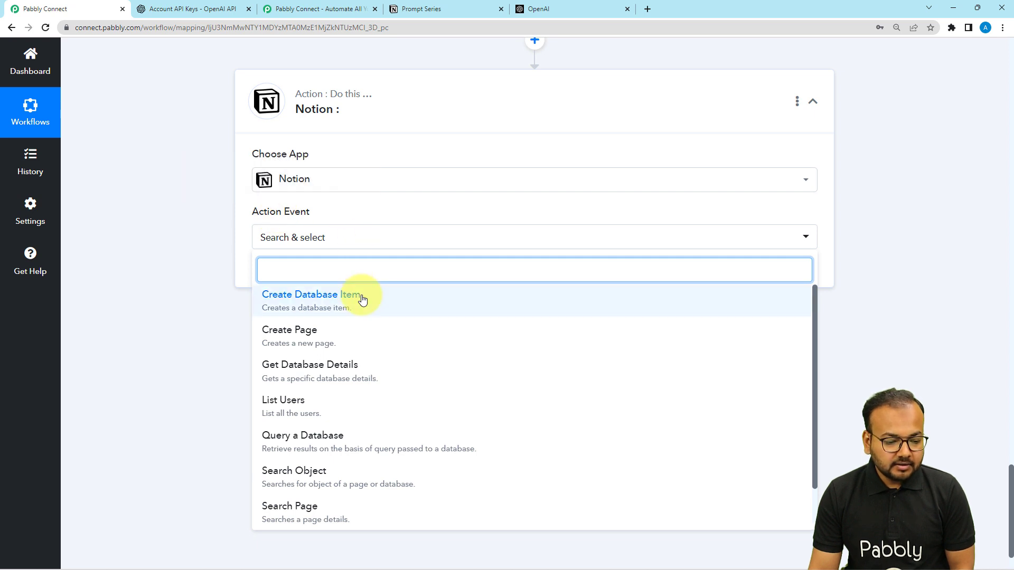
scroll(310, 372, "down", 1)
scroll(296, 370, "up", 1)
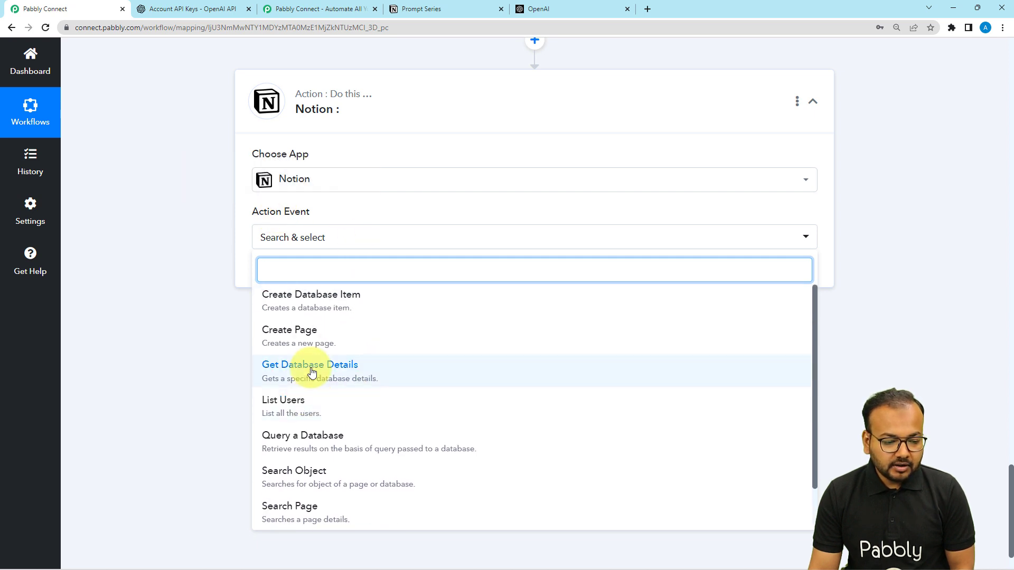
scroll(311, 370, "down", 1)
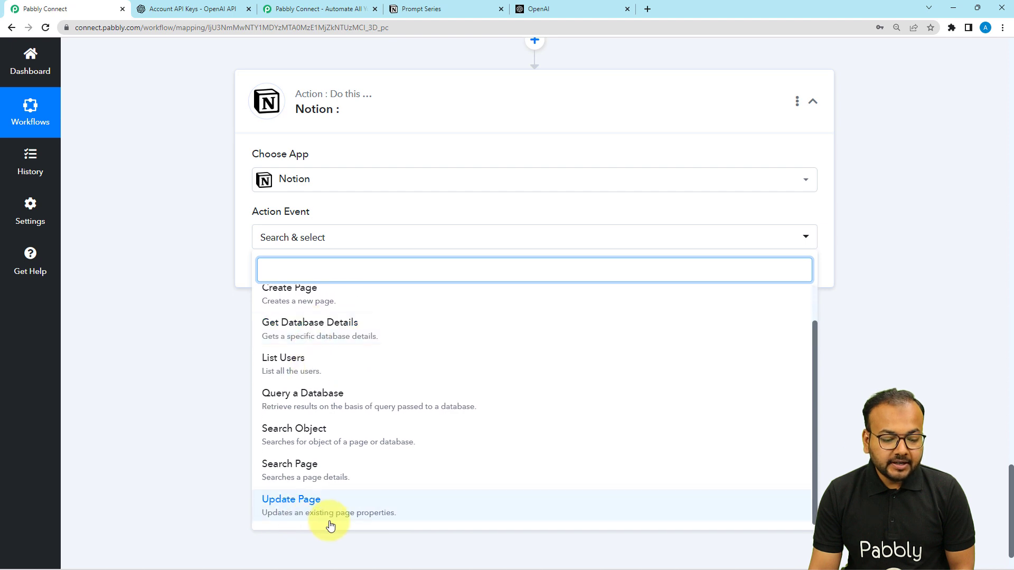
left_click(270, 496)
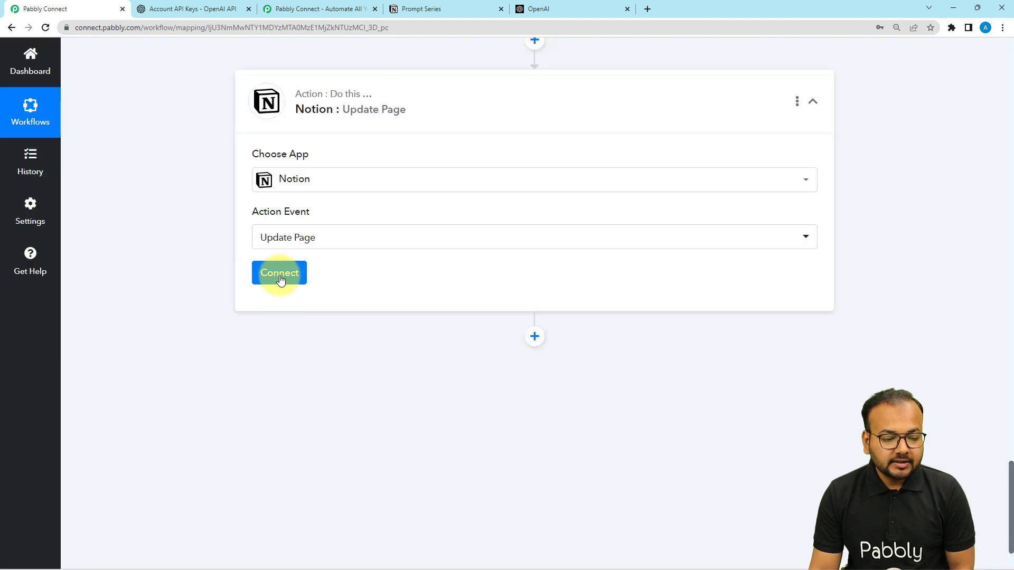
Link the step to the existing Notion #18 connection, targeting the Prompt Series database.
left_click(281, 274)
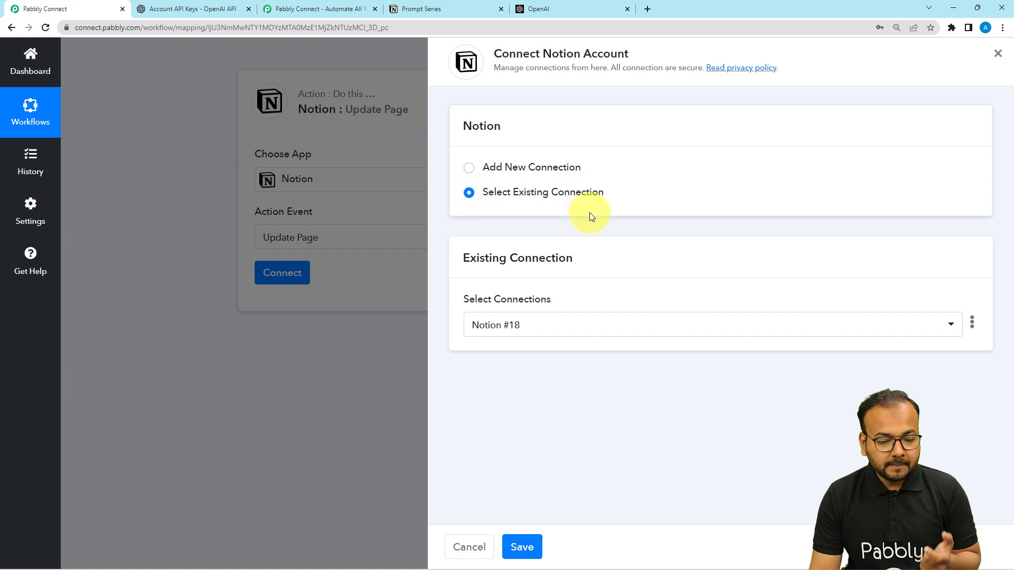
left_click(575, 331)
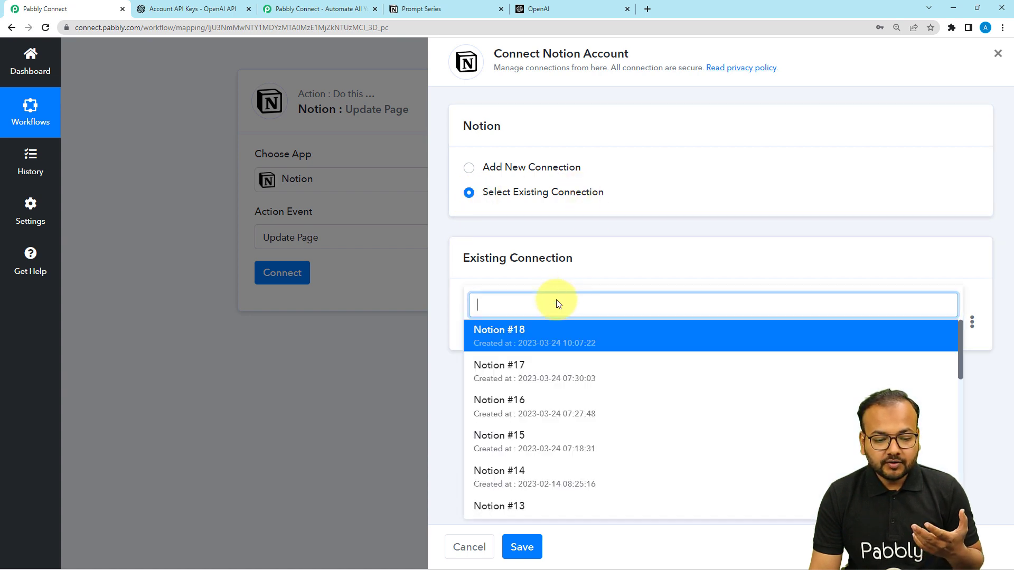
left_click(499, 336)
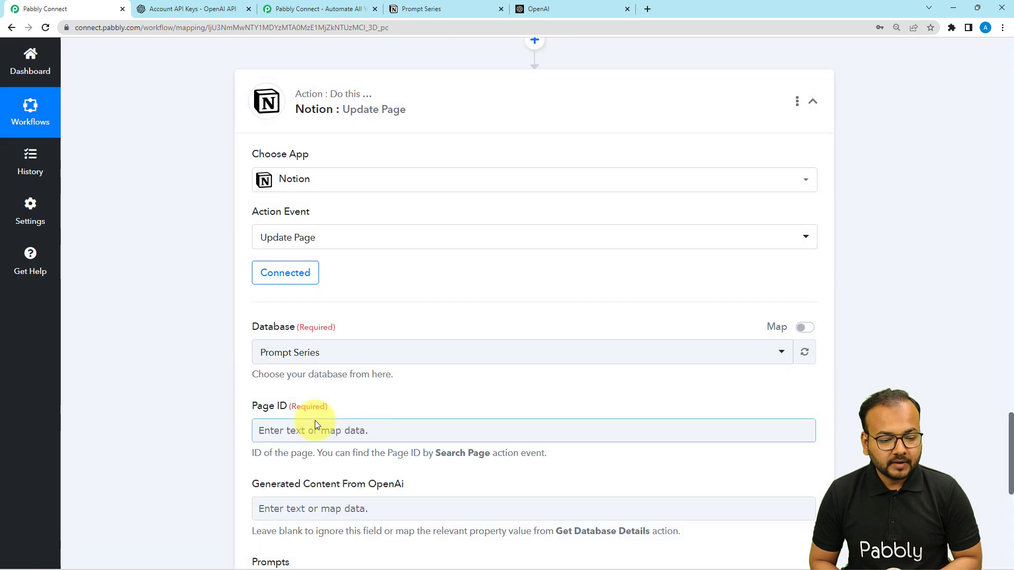
scroll(217, 343, "down", 3)
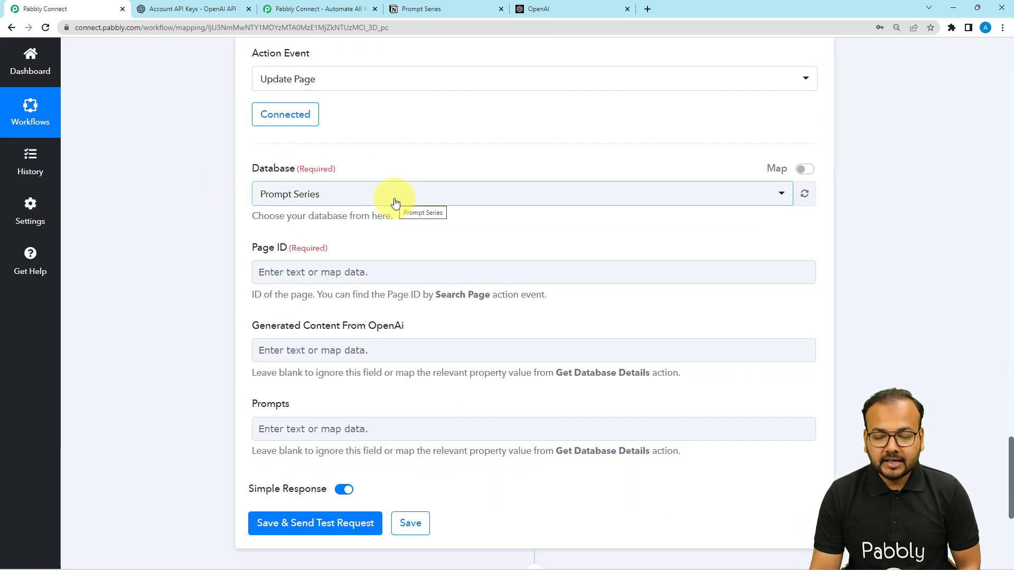
scroll(395, 204, "down", 1)
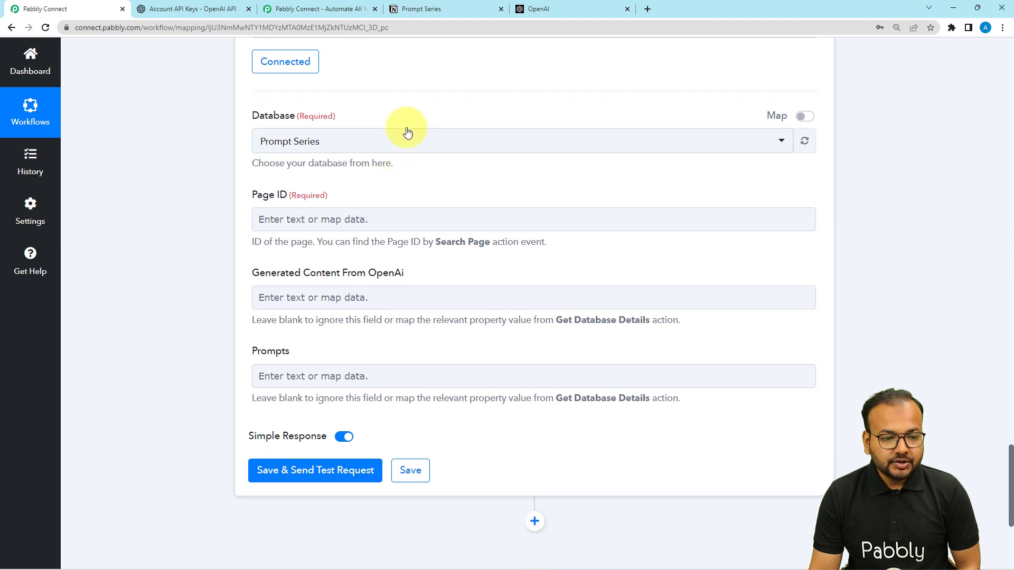
left_click(421, 9)
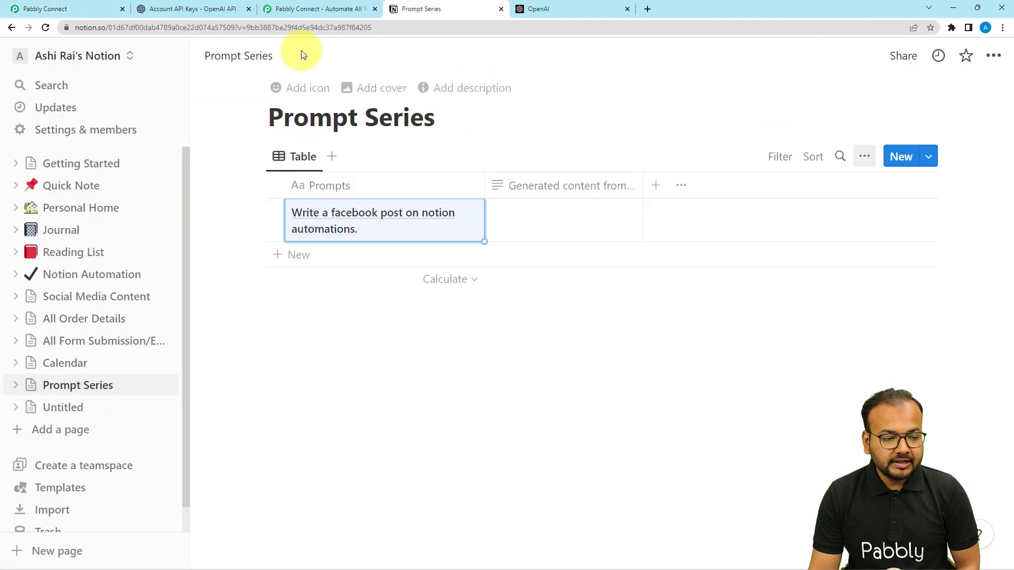
key("ctrl+1")
left_click(306, 140)
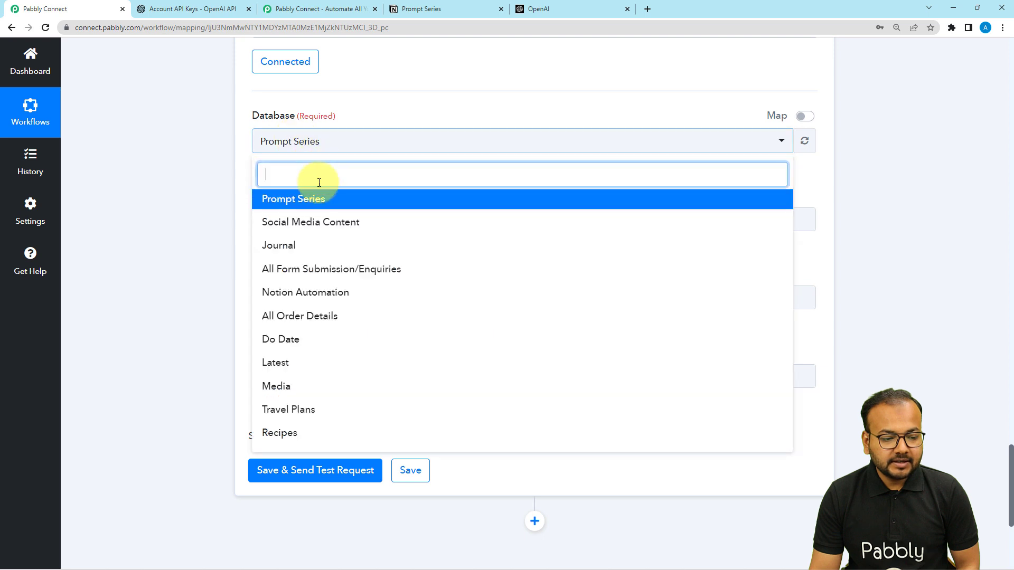
left_click(310, 197)
left_click(173, 160)
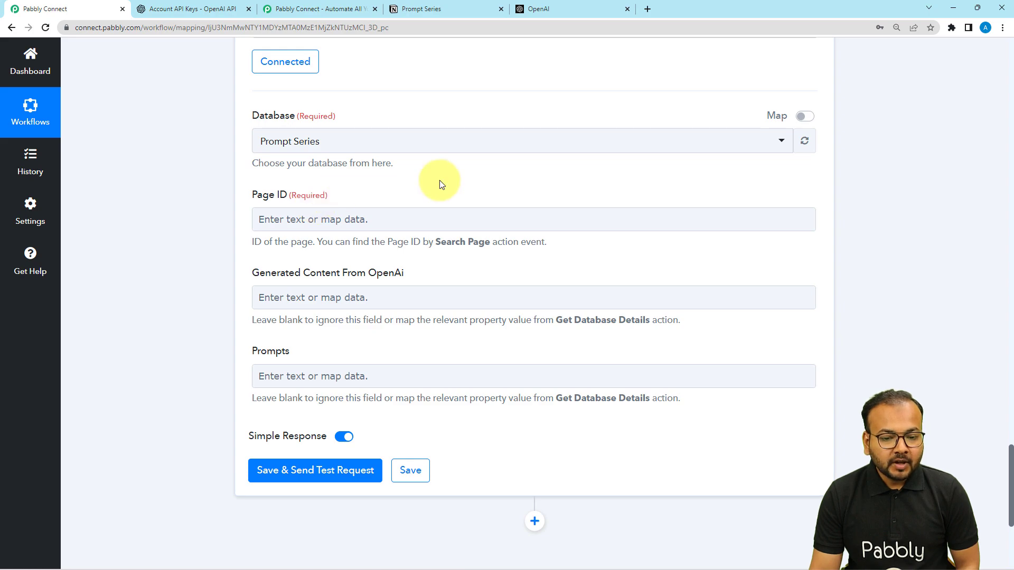
scroll(600, 220, "up", 3)
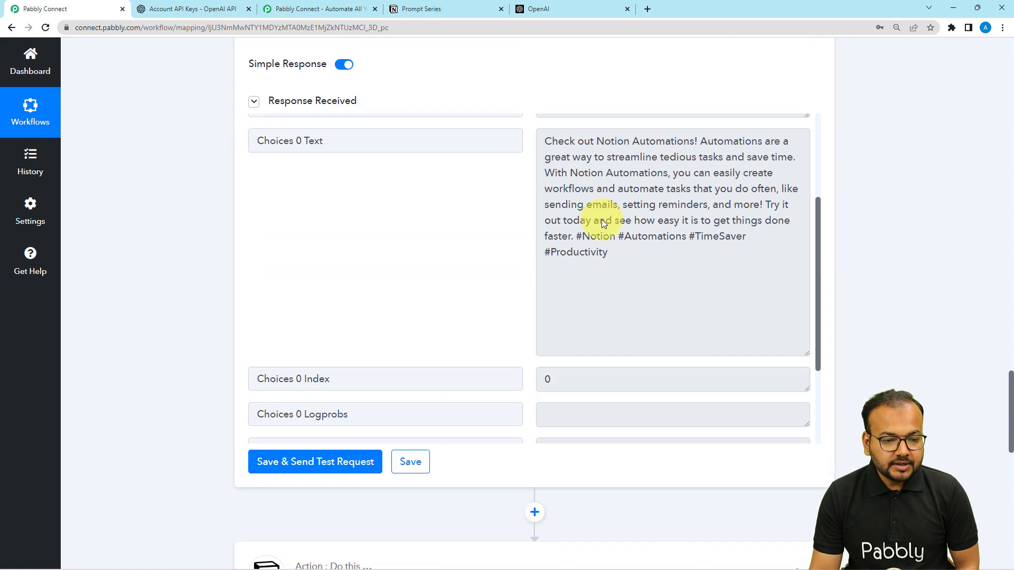
scroll(601, 220, "up", 20)
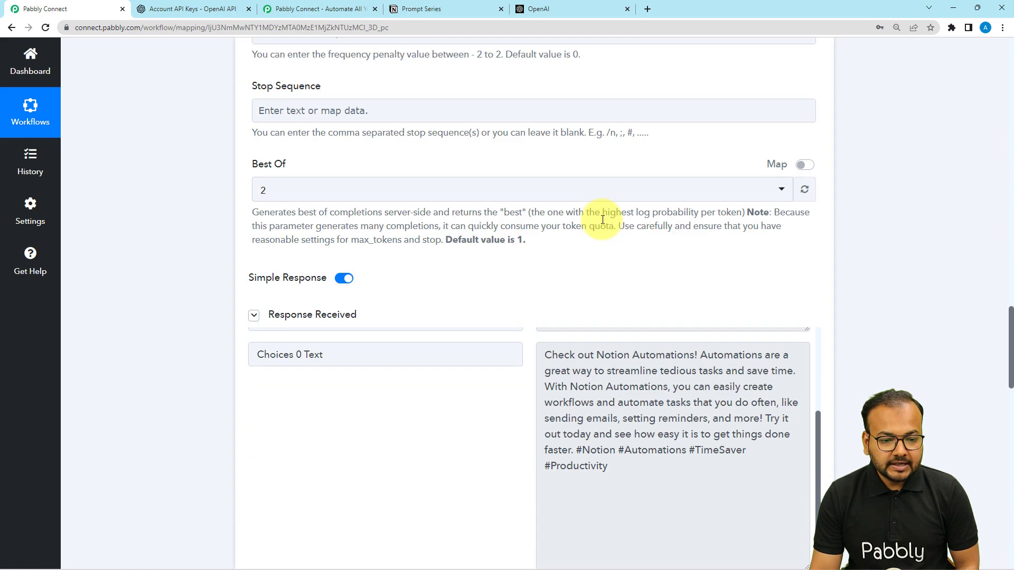
scroll(601, 220, "up", 7)
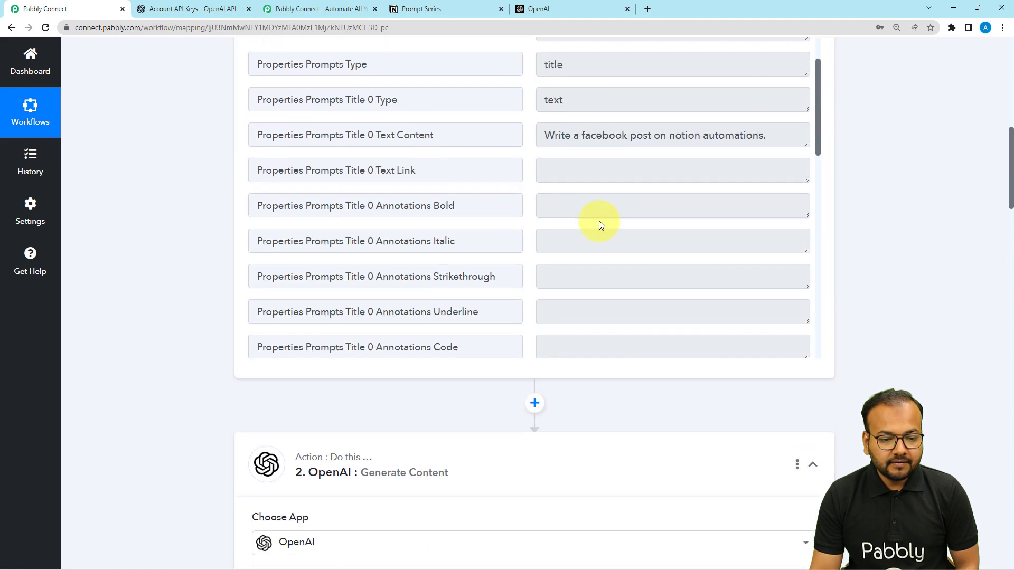
scroll(492, 294, "up", 2)
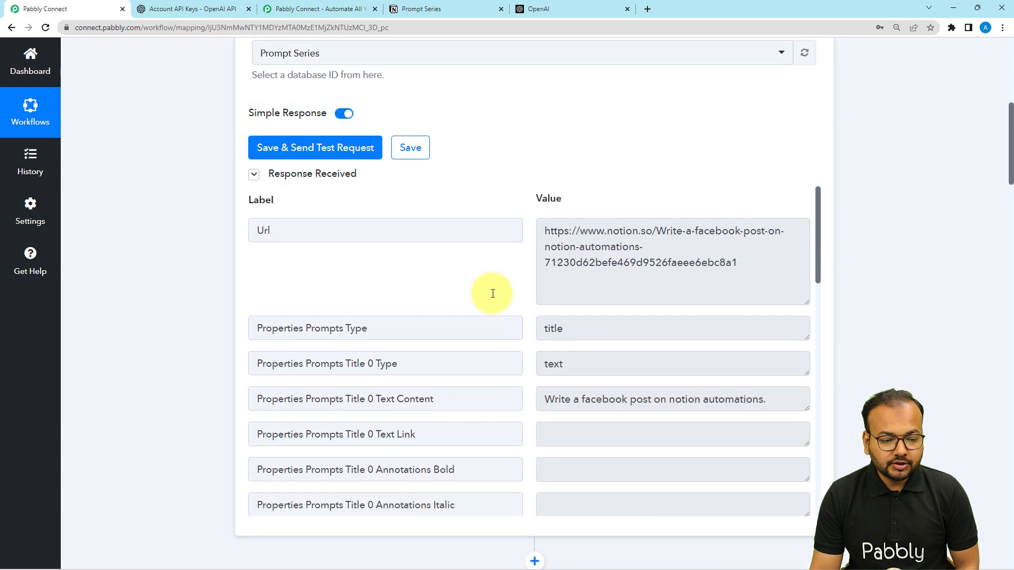
scroll(493, 293, "down", 2)
scroll(445, 294, "down", 8)
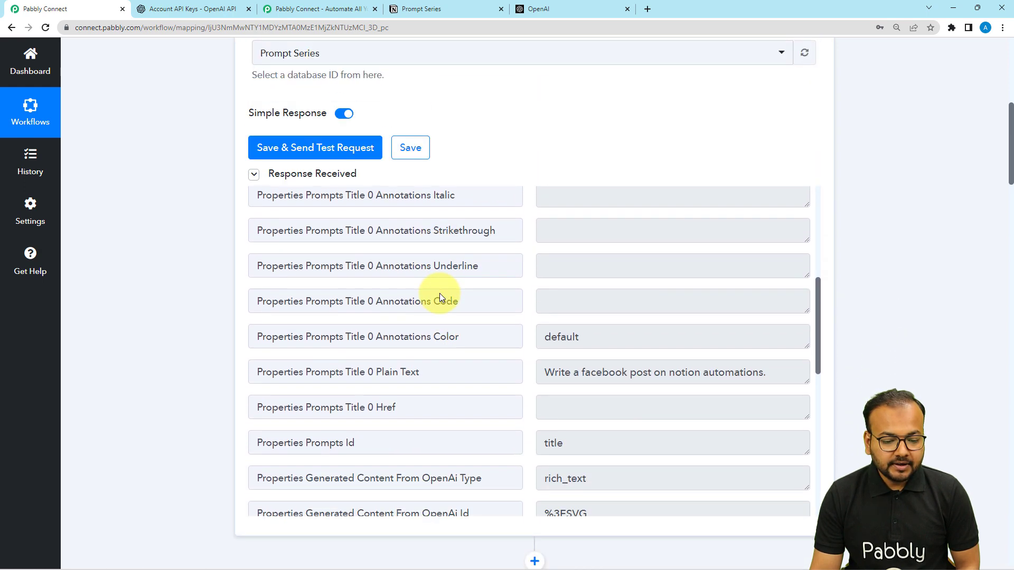
scroll(440, 294, "down", 5)
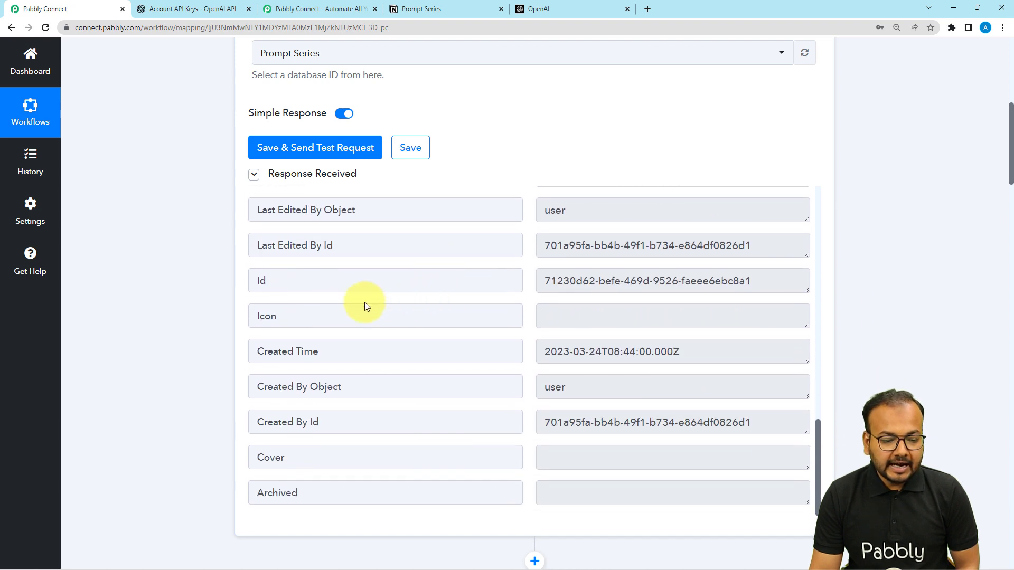
left_click_drag(252, 284, 274, 284)
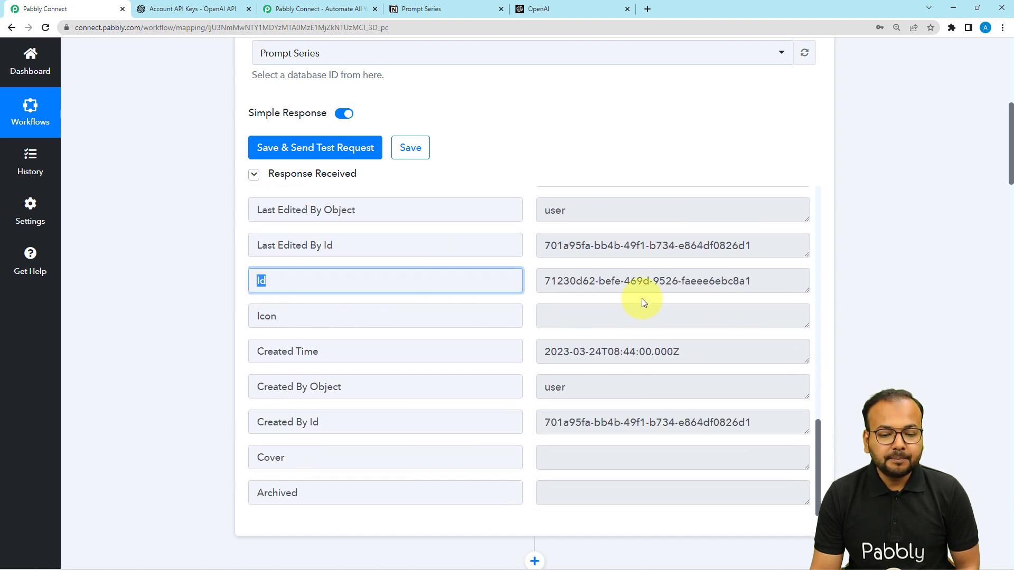
scroll(623, 303, "down", 2)
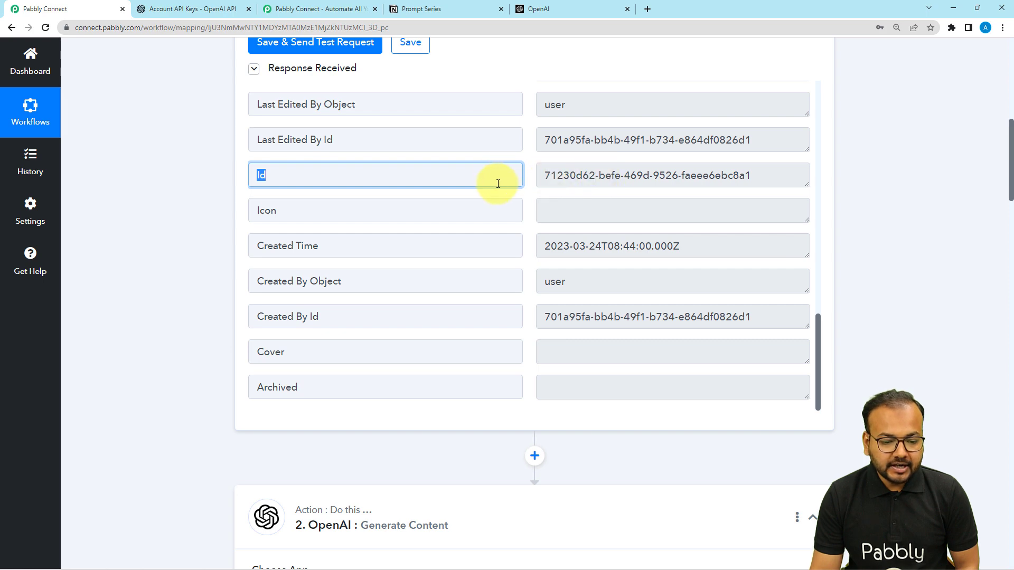
left_click(370, 205)
scroll(371, 205, "up", 11)
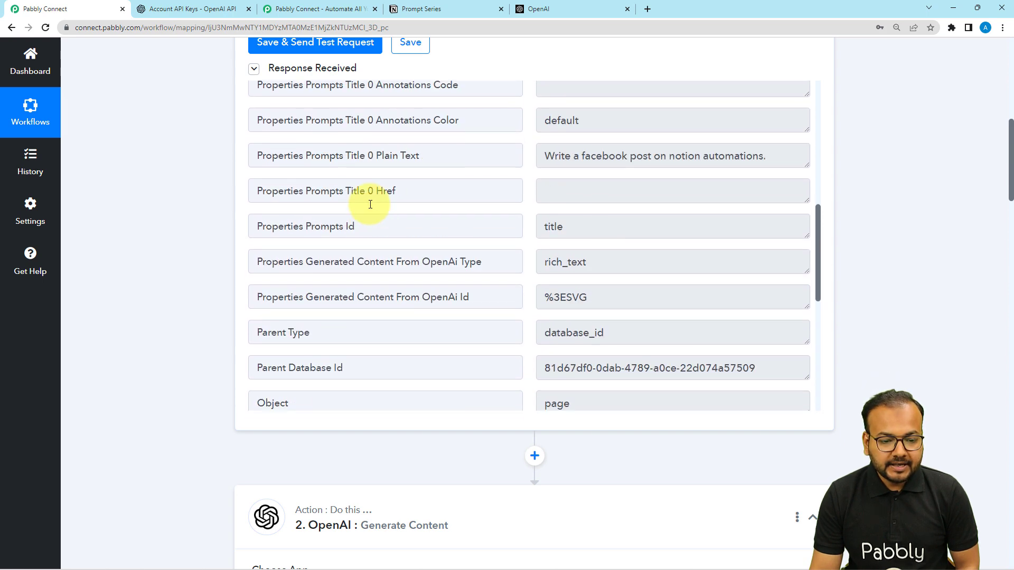
scroll(370, 204, "up", 4)
scroll(185, 214, "down", 7)
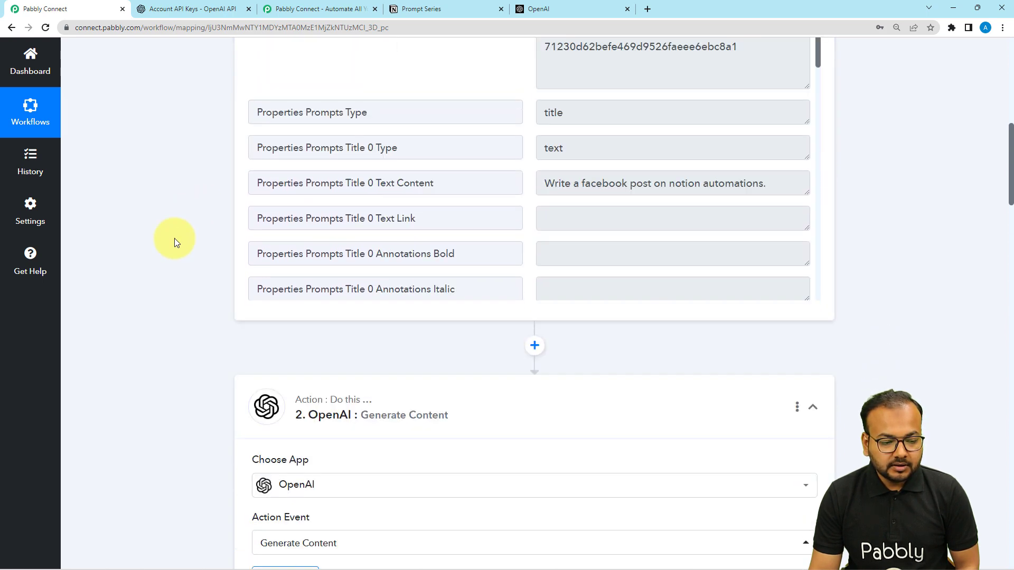
scroll(153, 279, "down", 20)
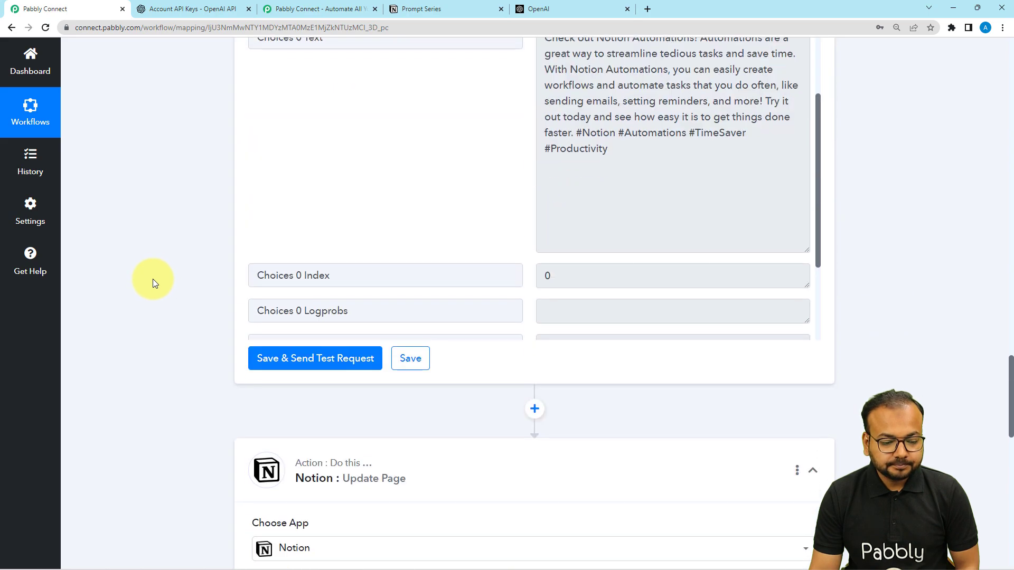
scroll(153, 279, "down", 7)
scroll(153, 279, "up", 1)
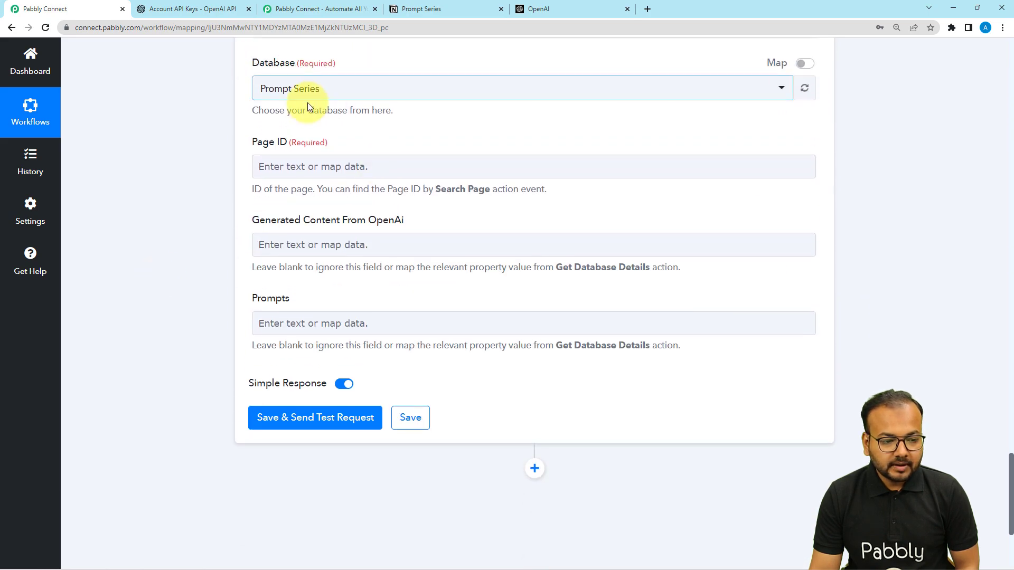
Keep Prompt Series as the database and map the trigger item's Id into Page ID.
left_click(330, 101)
left_click(290, 144)
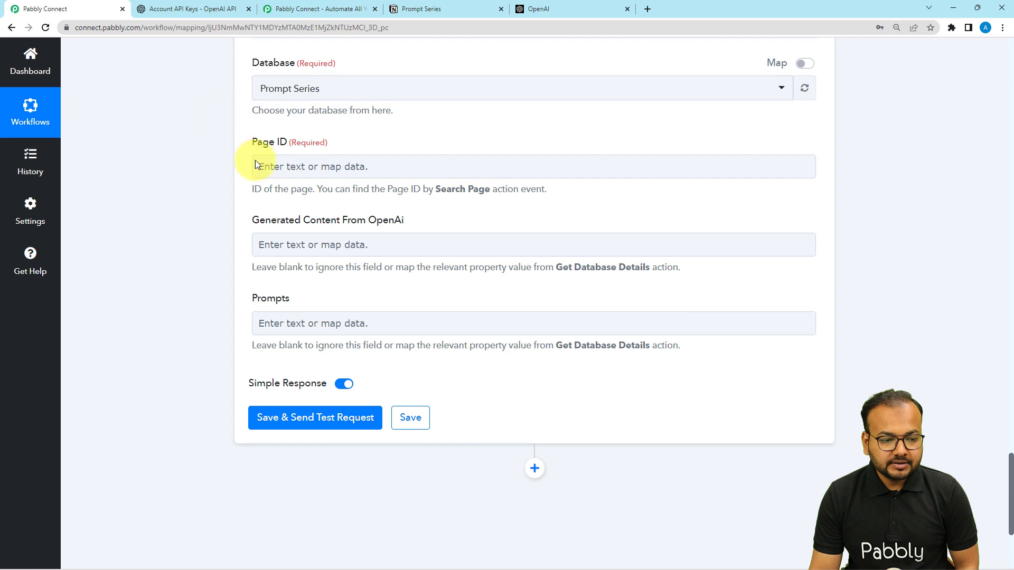
left_click(290, 166)
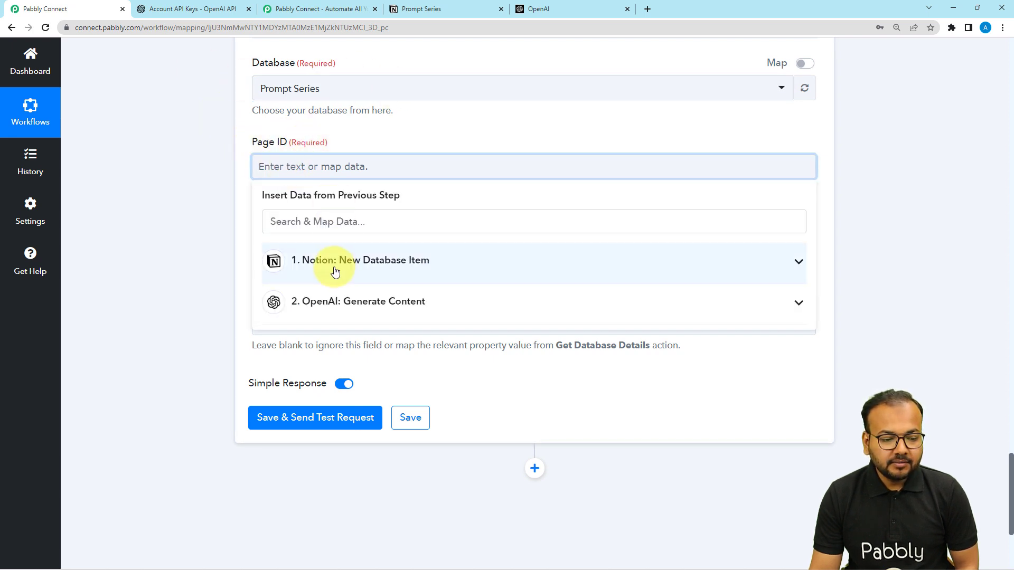
left_click(369, 261)
scroll(403, 433, "down", 10)
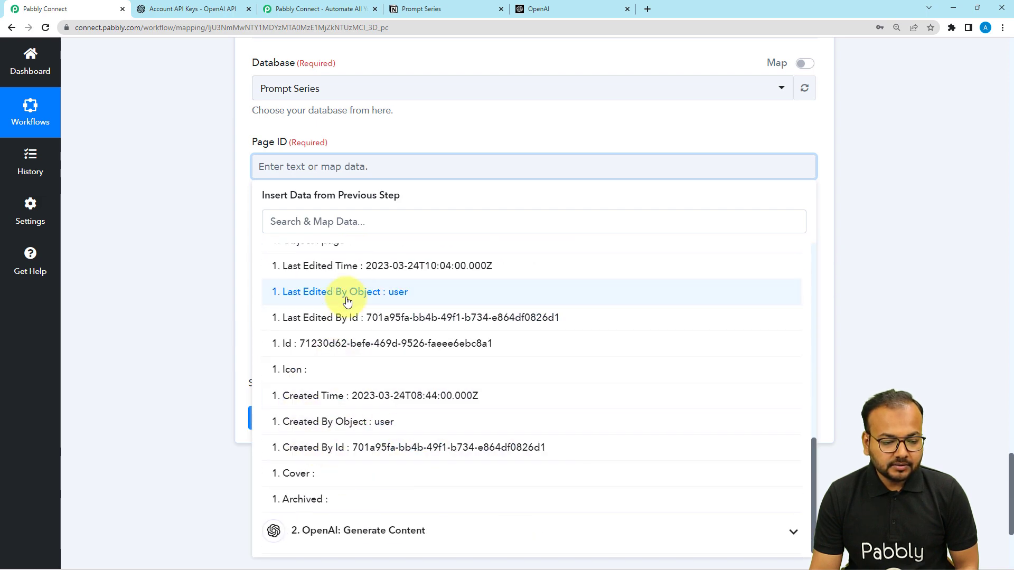
scroll(328, 364, "up", 1)
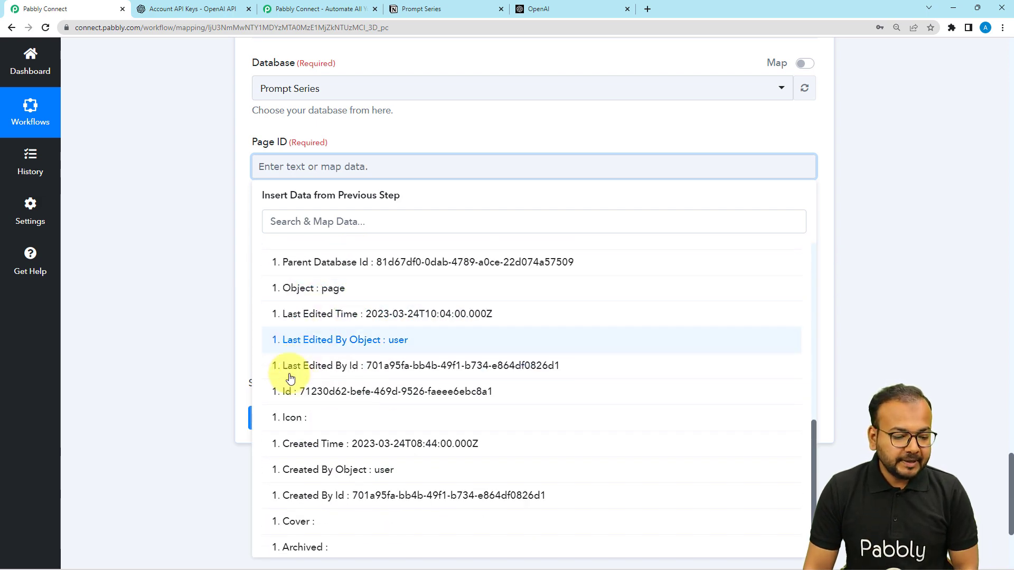
left_click(310, 391)
scroll(358, 200, "down", 1)
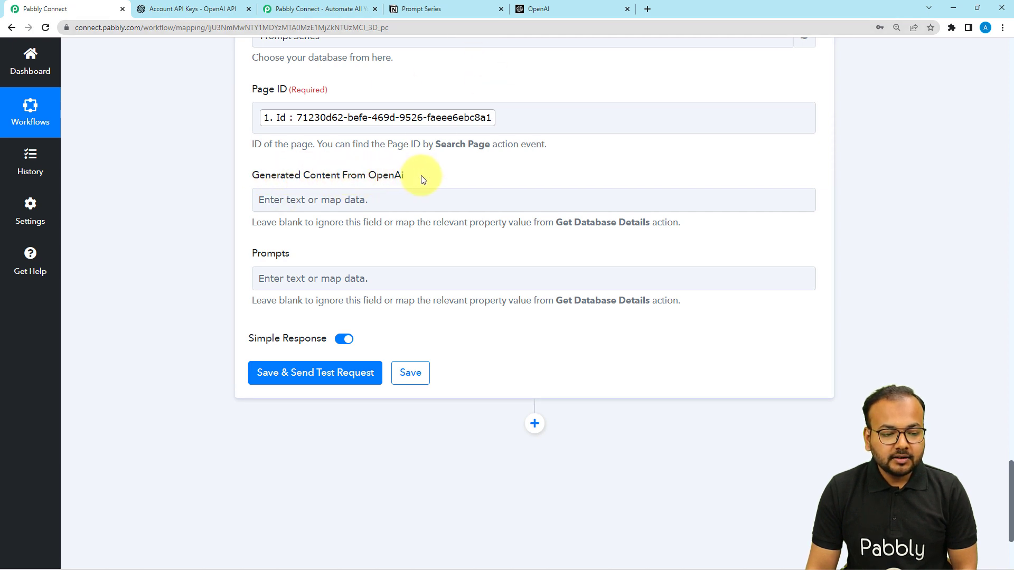
left_click(452, 8)
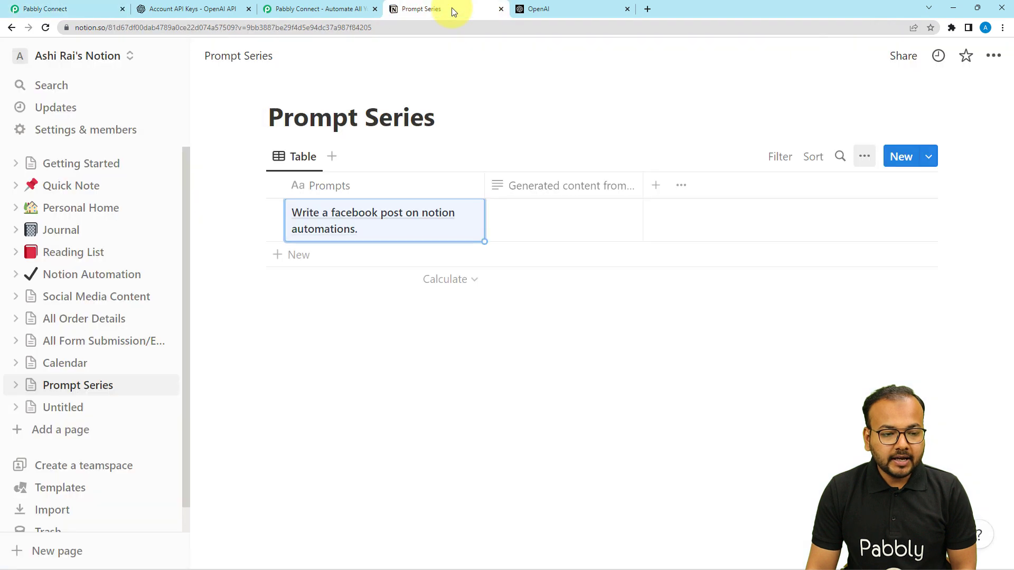
left_click(583, 188)
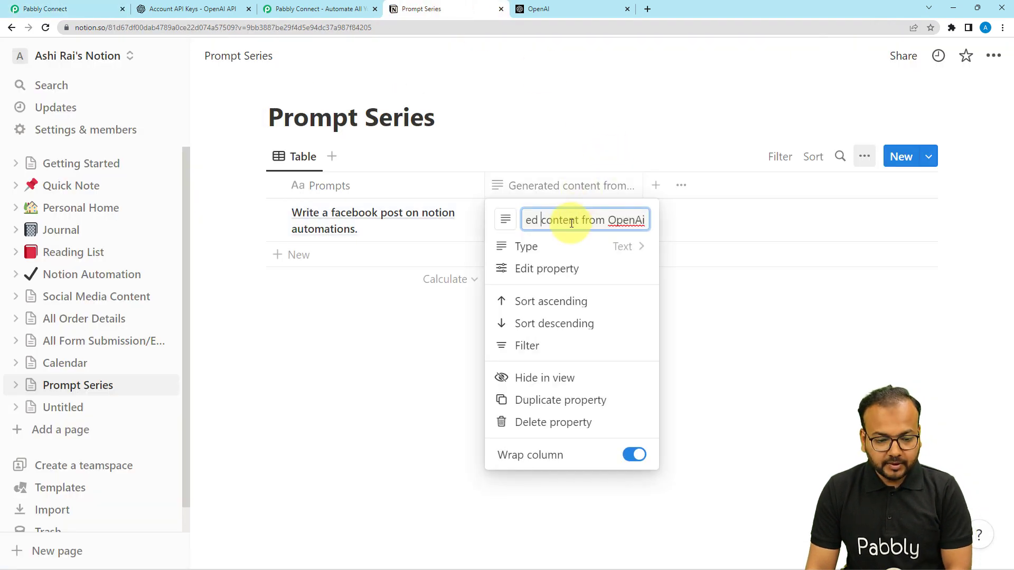
left_click(561, 159)
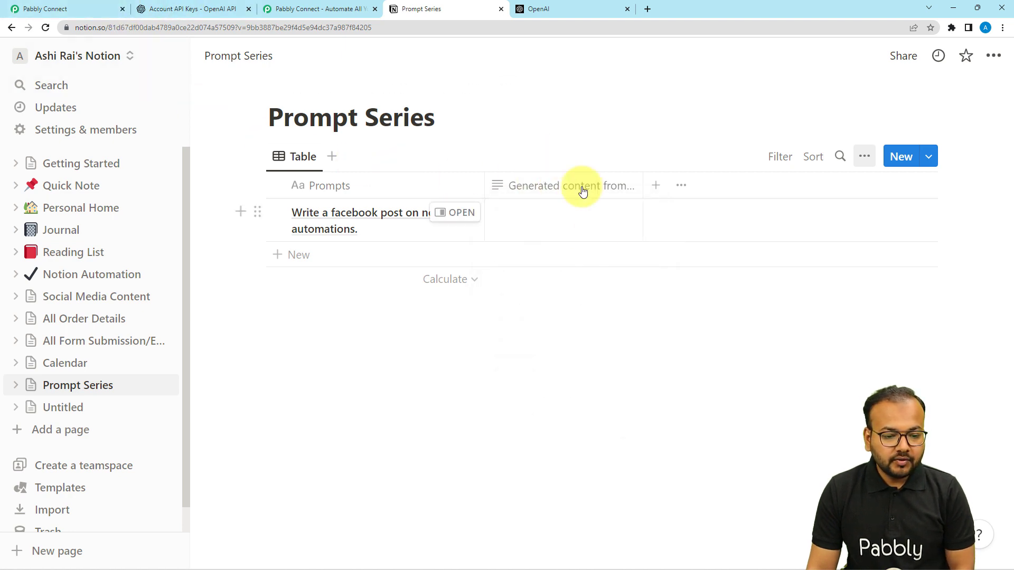
left_click(48, 9)
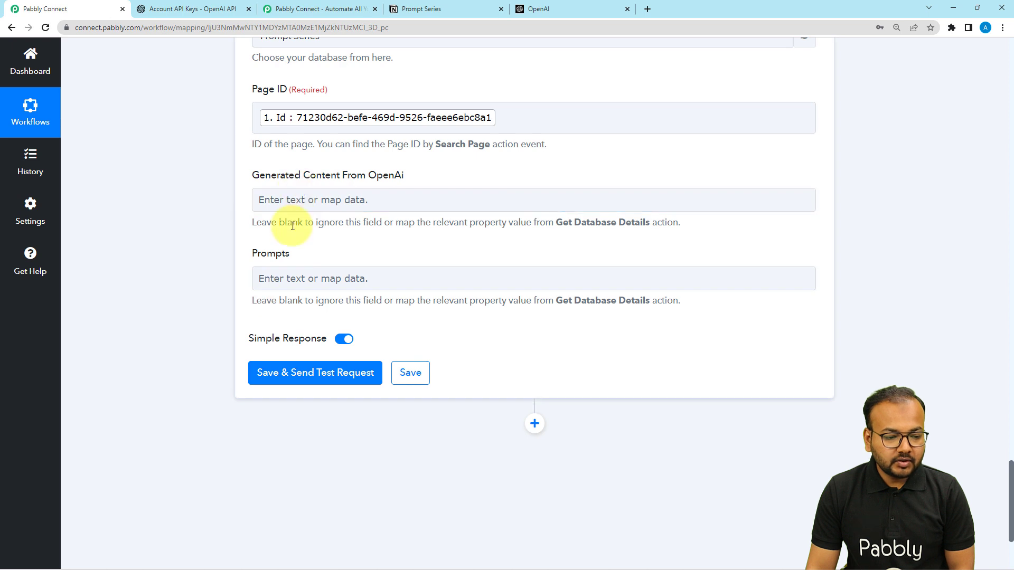
Map OpenAI's Choices 0 Text output into the Generated Content From OpenAi field.
left_click(287, 203)
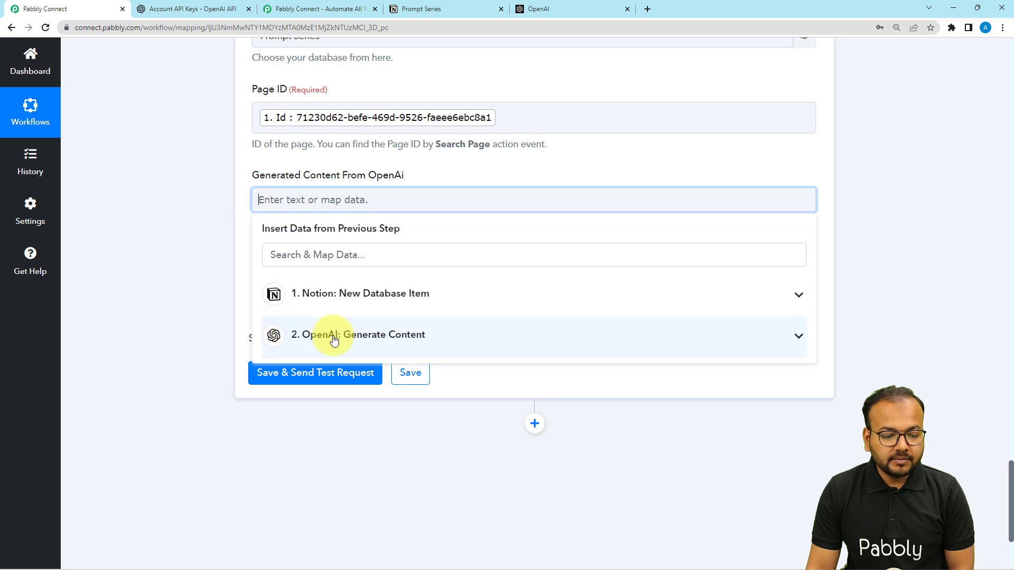
left_click(327, 338)
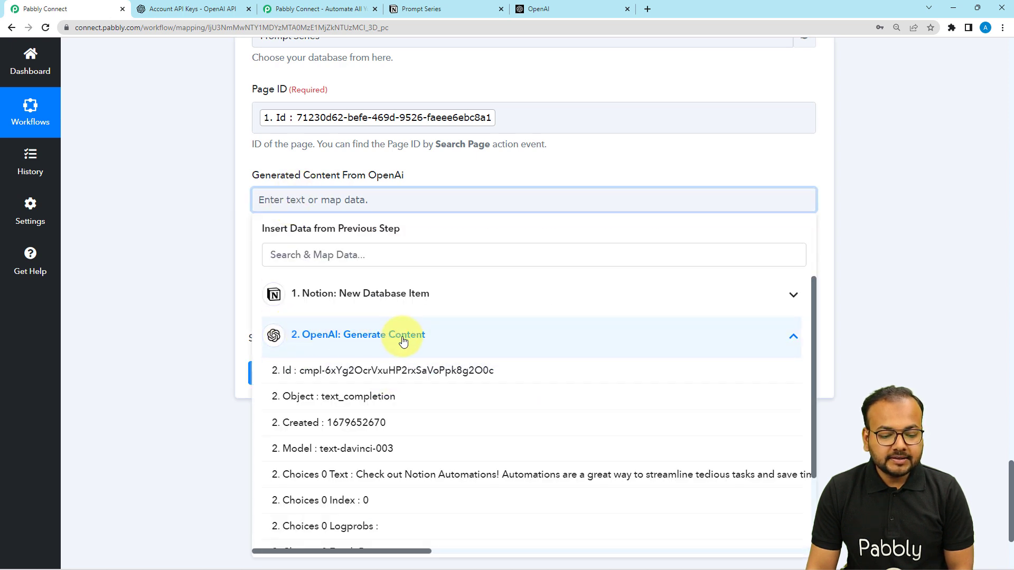
left_click(384, 474)
left_click(179, 260)
Look over the OpenAI page, then the Notion Prompt Series table.
scroll(179, 260, "down", 2)
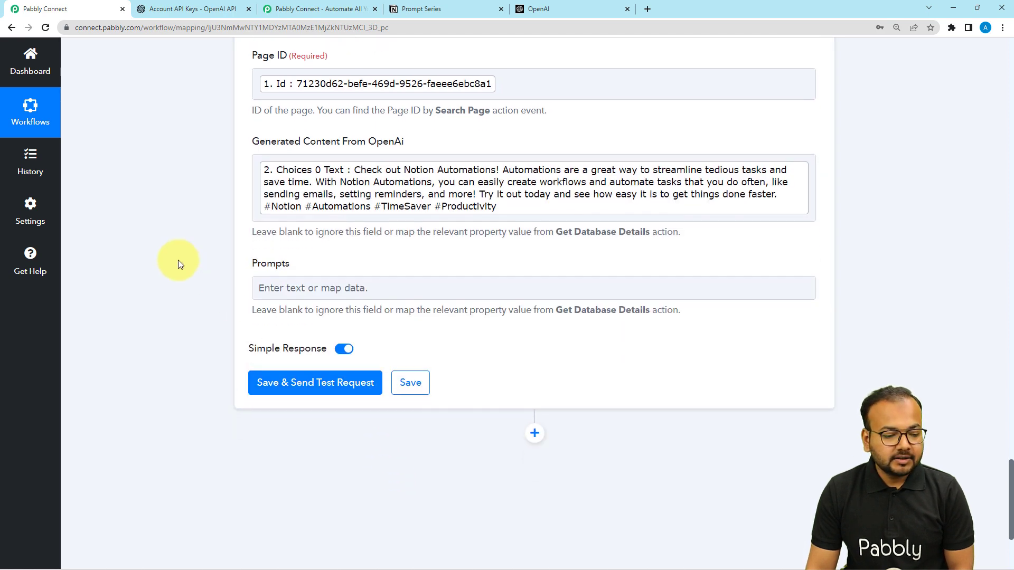
left_click(550, 7)
left_click(434, 11)
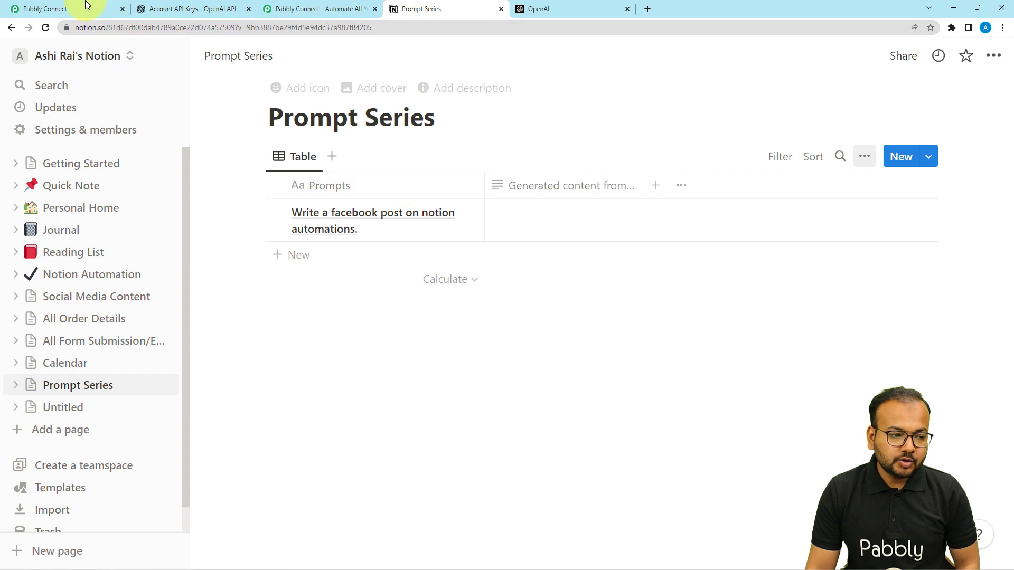
Test the Notion Update Page step and confirm the Prompt Series row received the generated post.
left_click(71, 6)
scroll(197, 237, "down", 2)
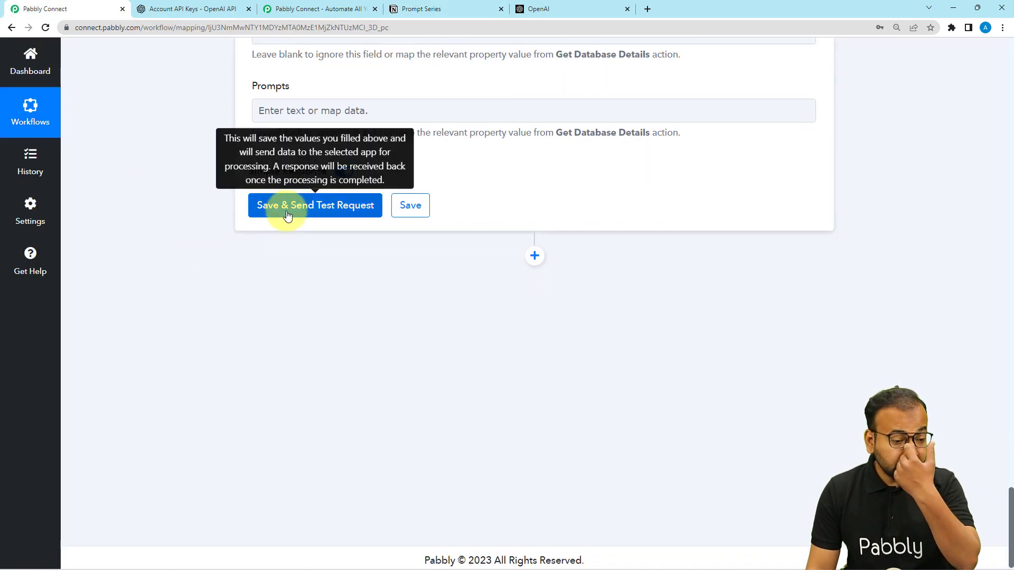
left_click(422, 12)
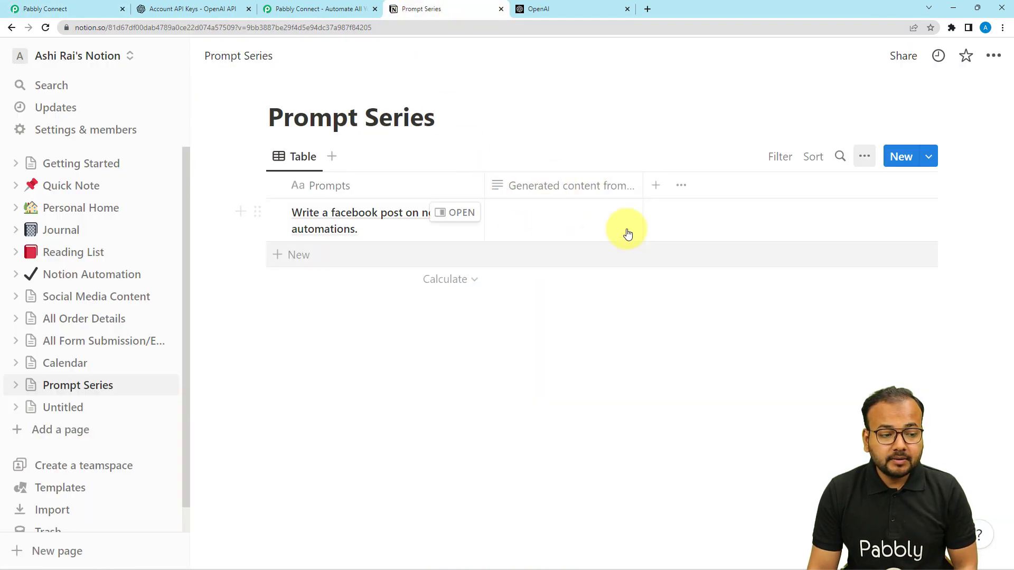
left_click(82, 9)
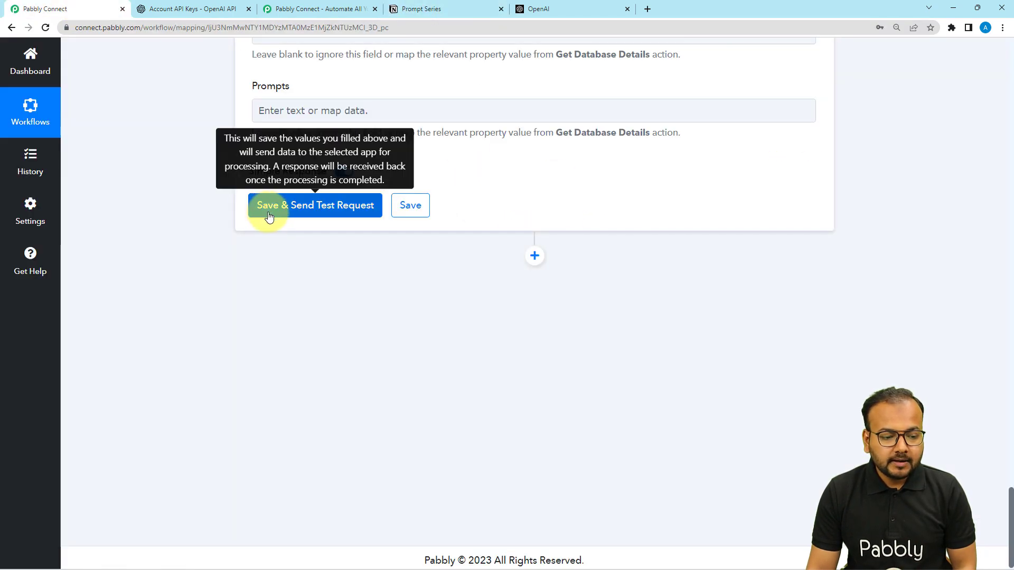
left_click(269, 217)
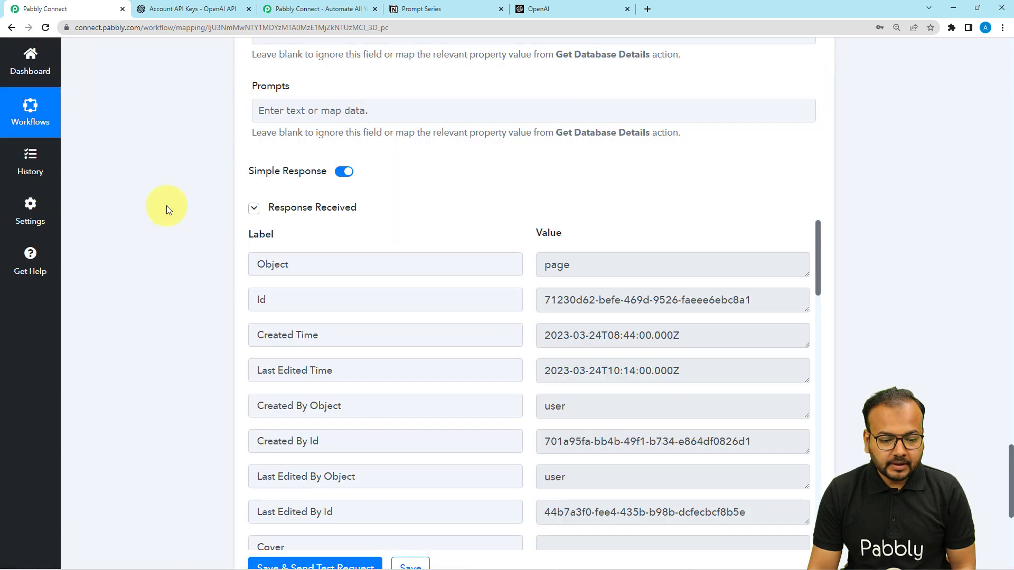
left_click(261, 212)
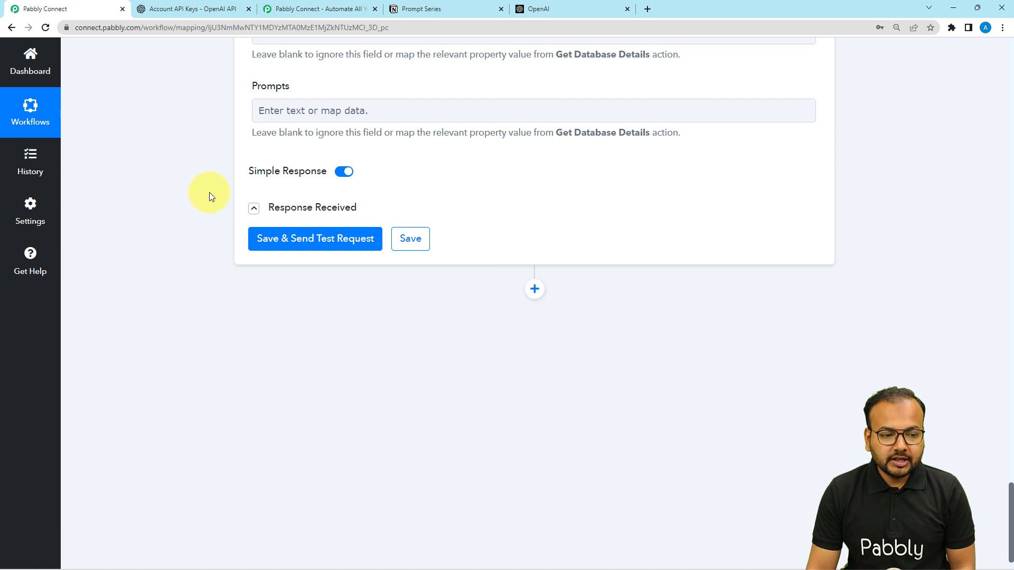
left_click(395, 9)
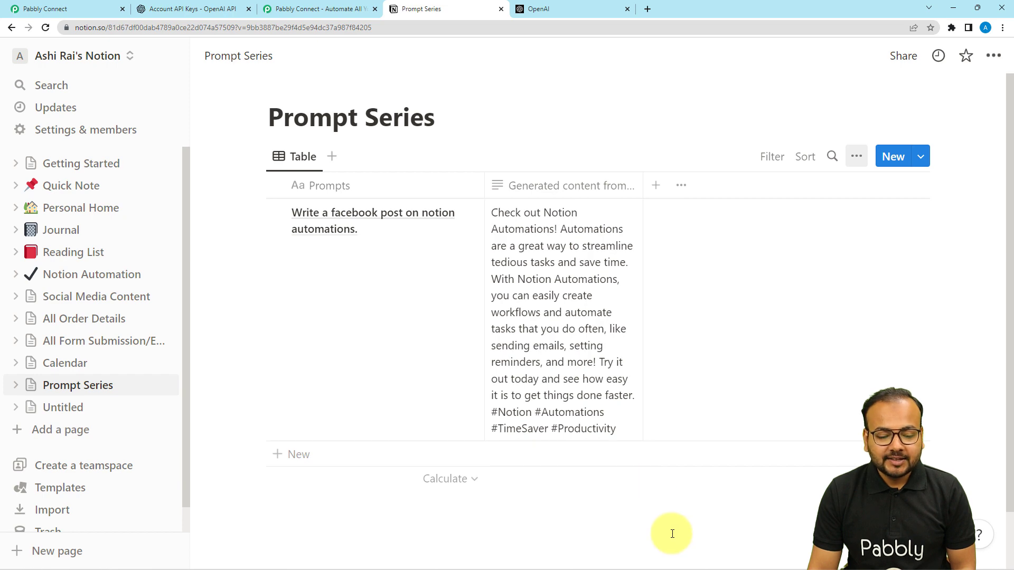
Collapse the Notion trigger card to show all three steps, then view the Prompt Series table.
left_click(108, 9)
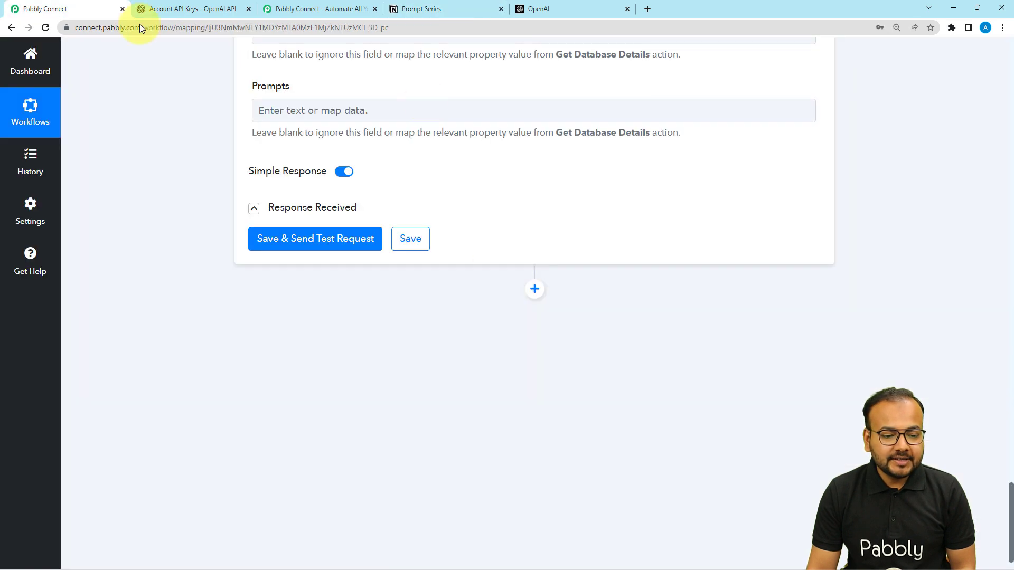
scroll(908, 226, "up", 15)
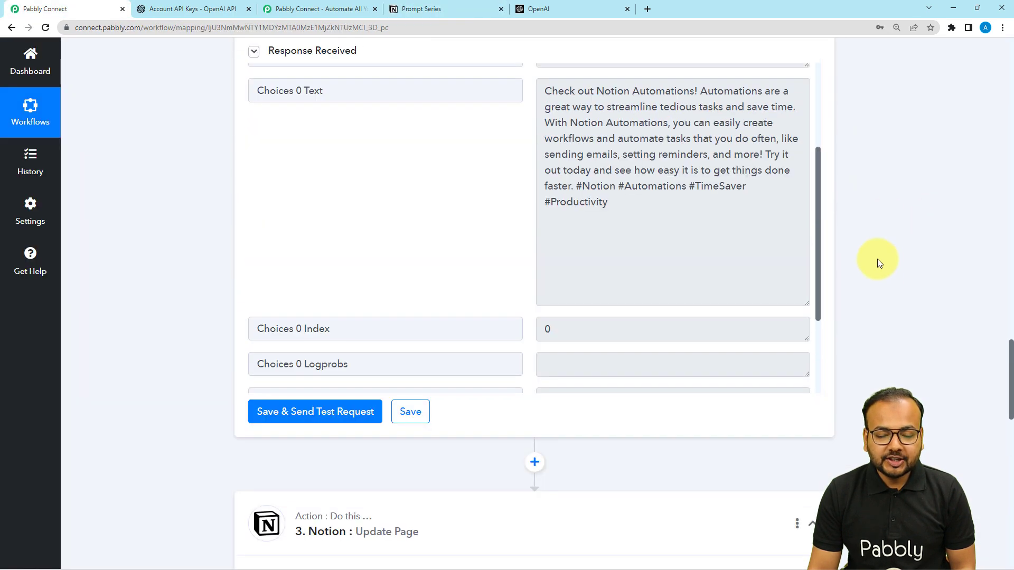
scroll(876, 259, "down", 2)
scroll(856, 378, "up", 9)
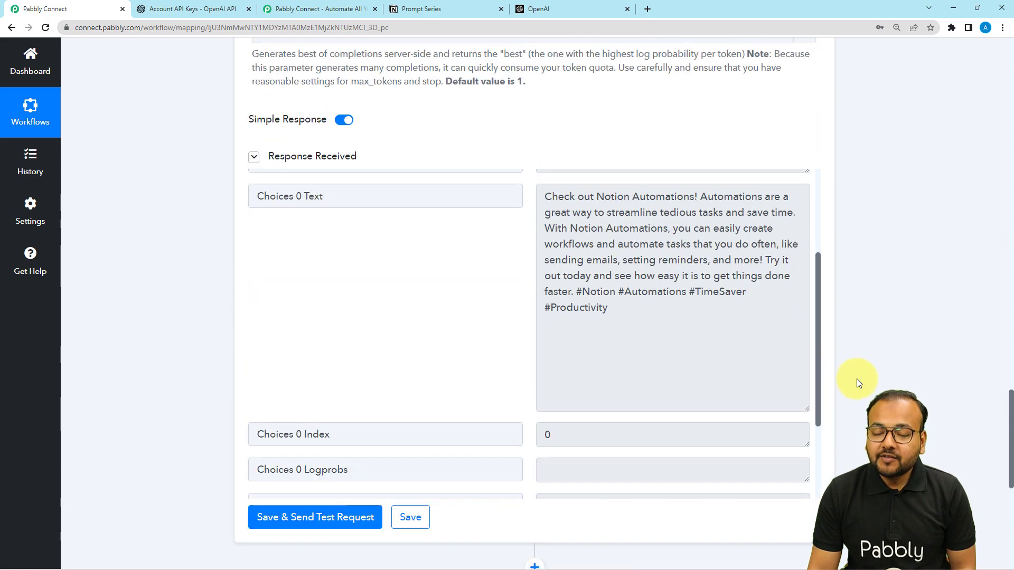
scroll(857, 379, "up", 15)
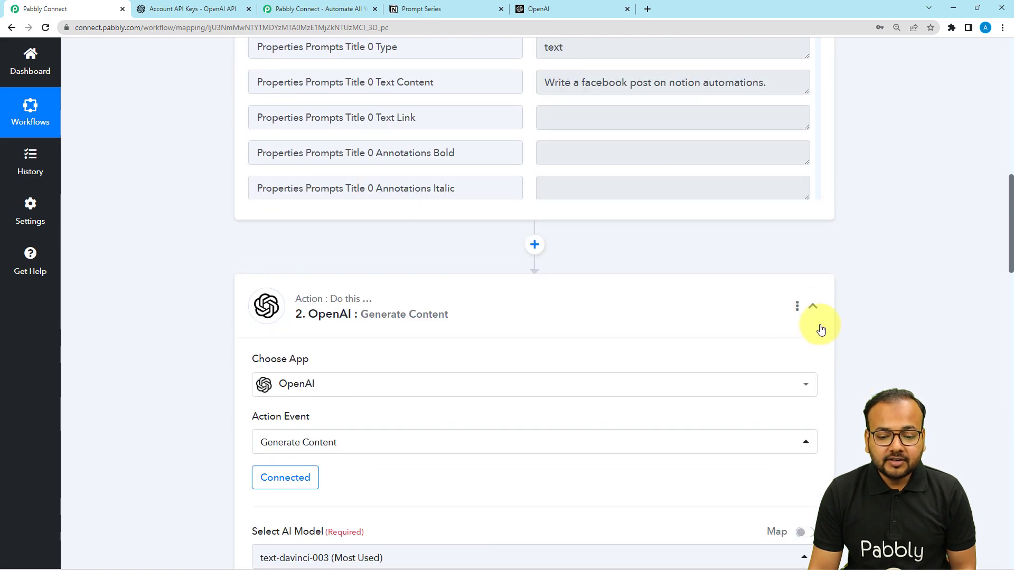
scroll(851, 314, "up", 5)
scroll(852, 315, "up", 3)
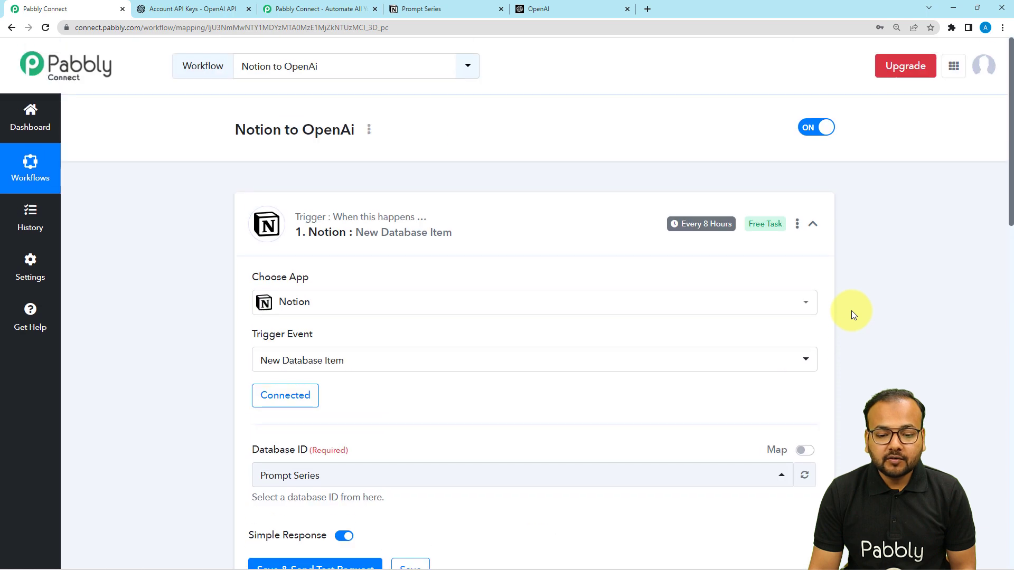
left_click(812, 224)
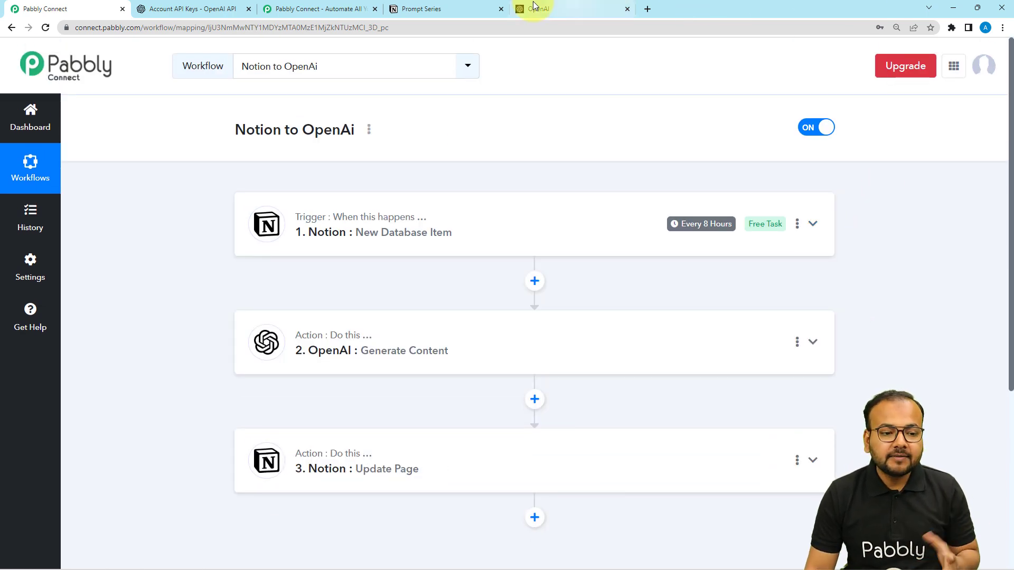
left_click(471, 12)
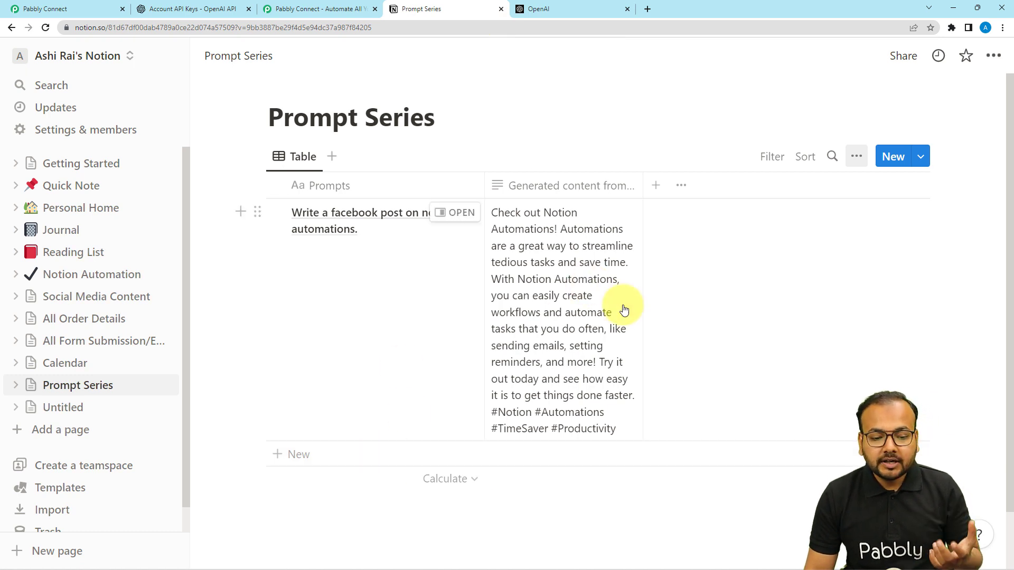
Create a Prompt Series row titled 'Write a tweet on Notion workspace management.', correcting the typos.
scroll(437, 430, "down", 1)
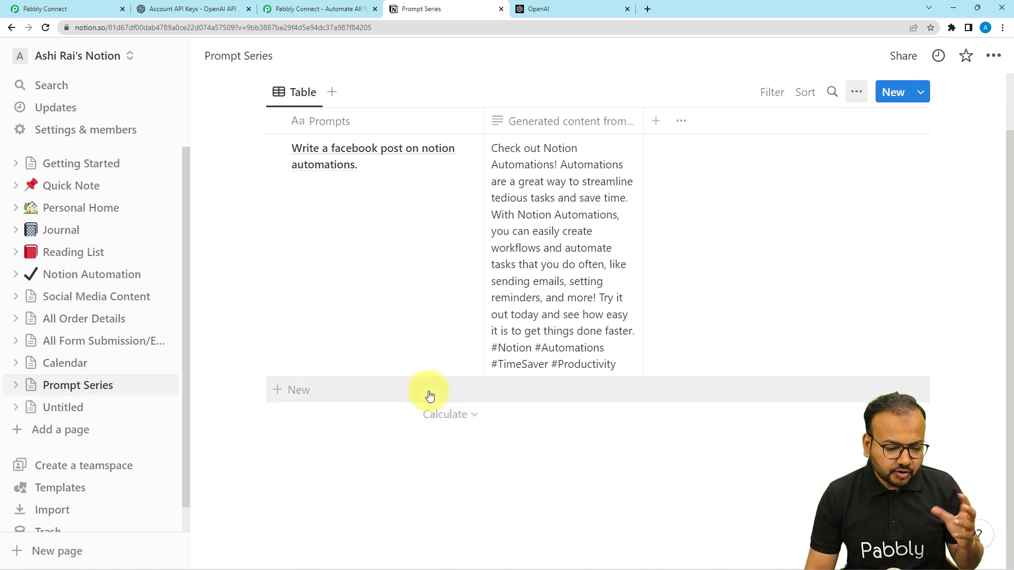
left_click(427, 390)
type("W")
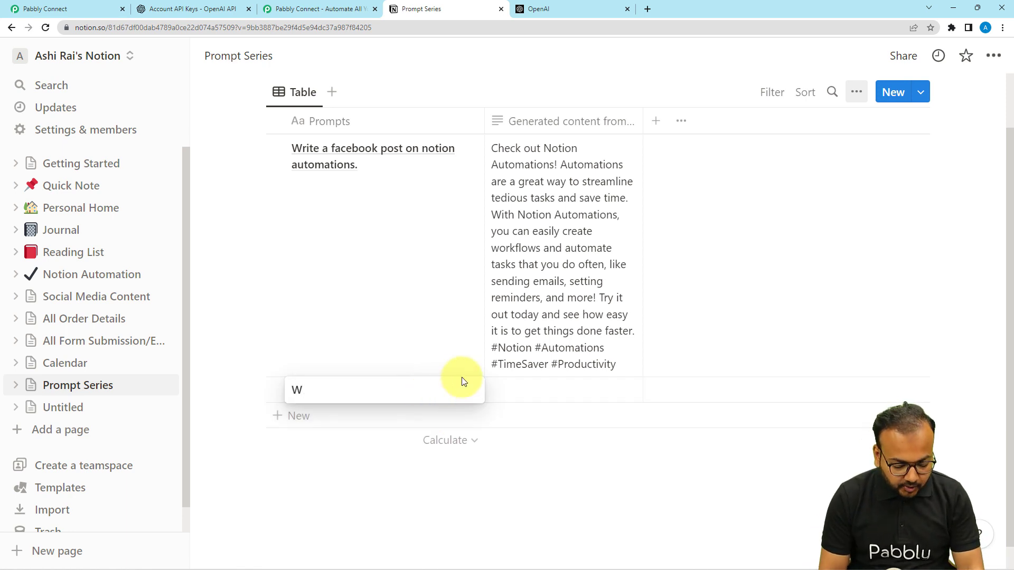
type("rite")
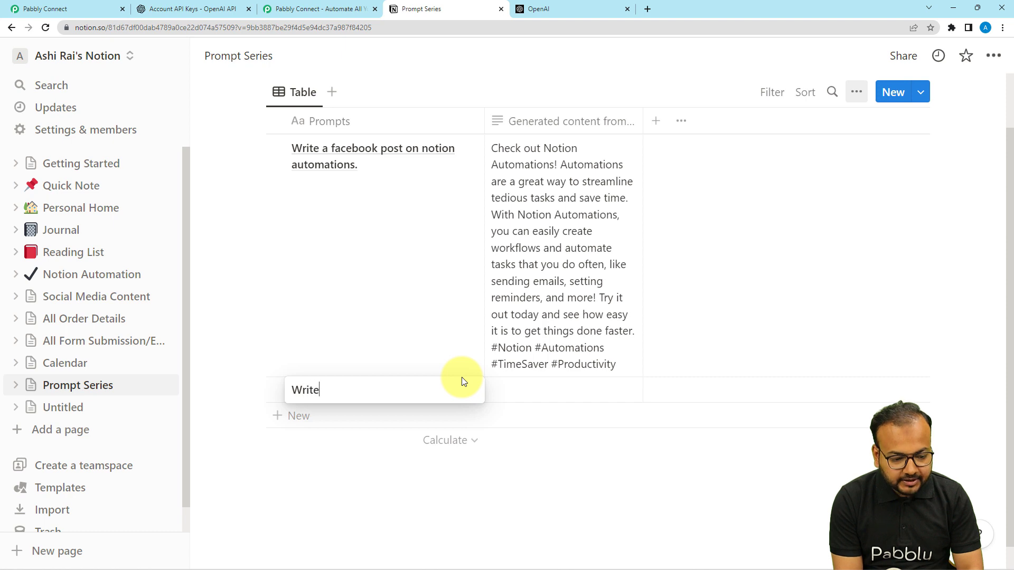
type(" a tweer")
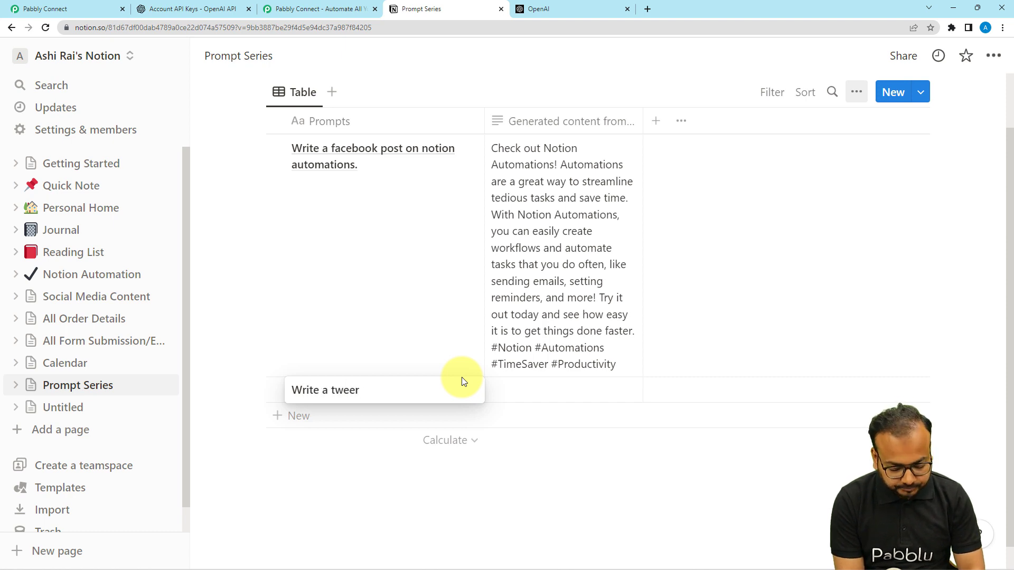
key("BackSpace")
type("t")
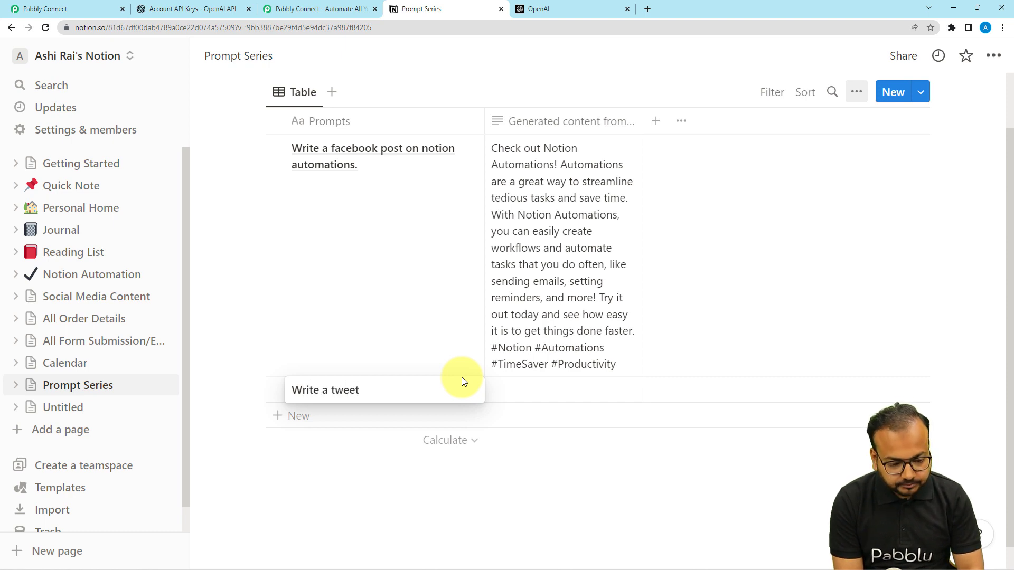
type(" on Notion")
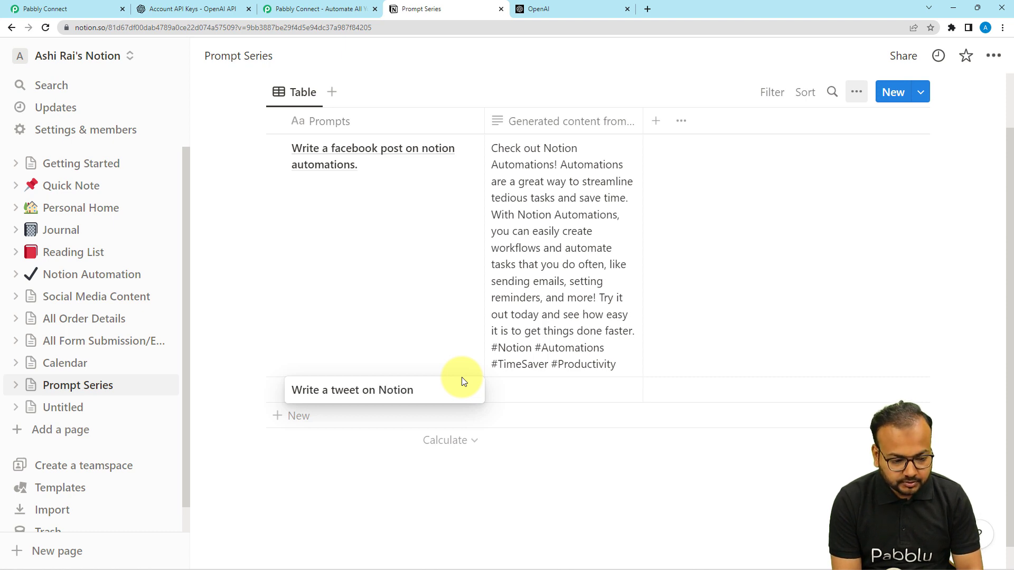
type(" work")
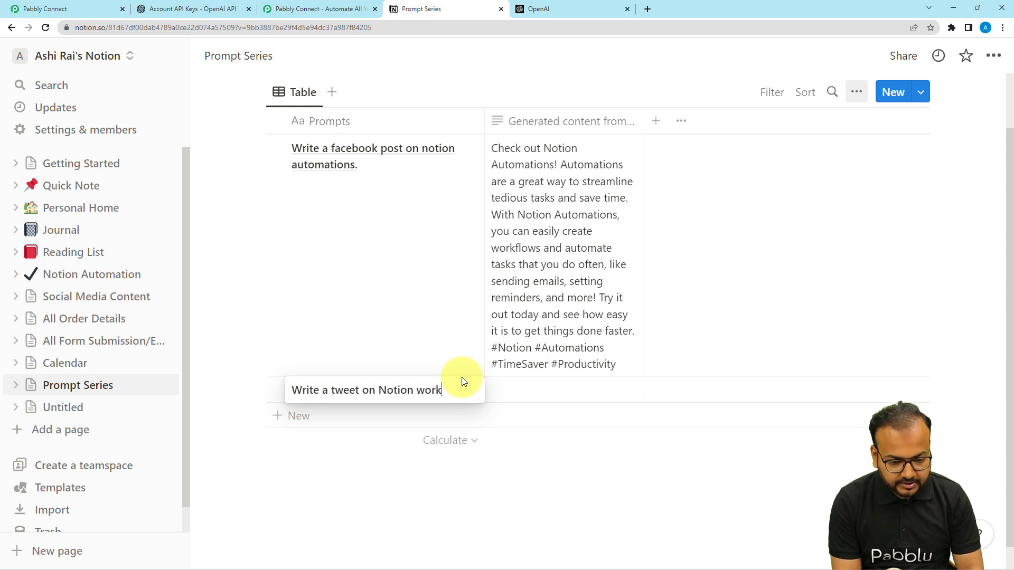
type("space")
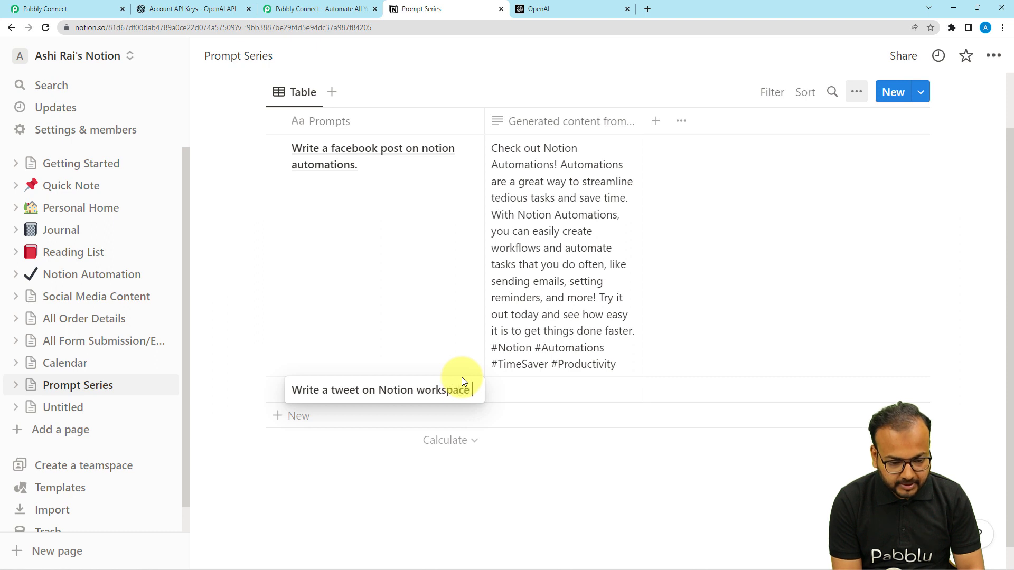
type(" managment")
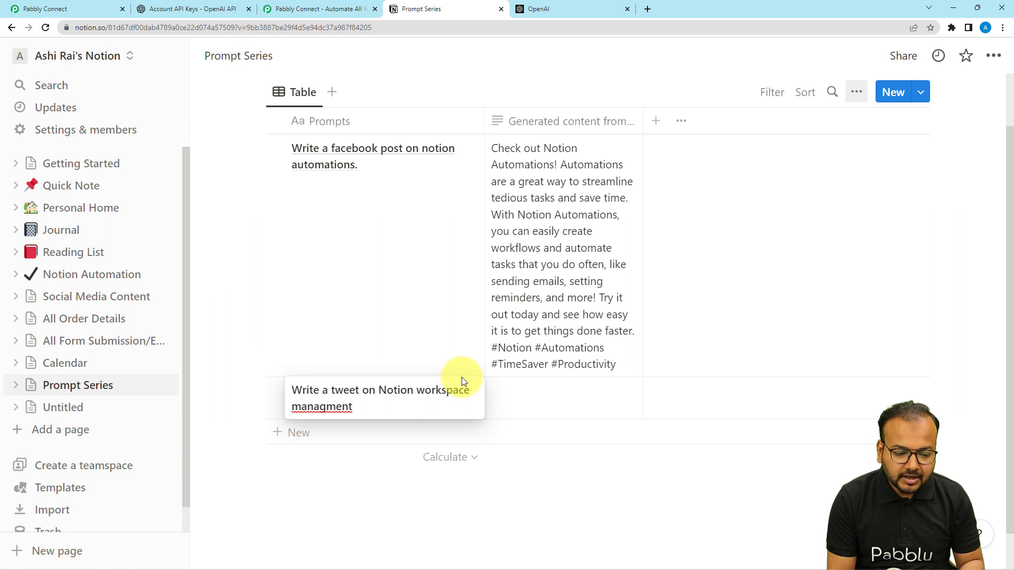
key("BackSpace")
key("BackSpace")
key("BackSpace")
key("BackSpace")
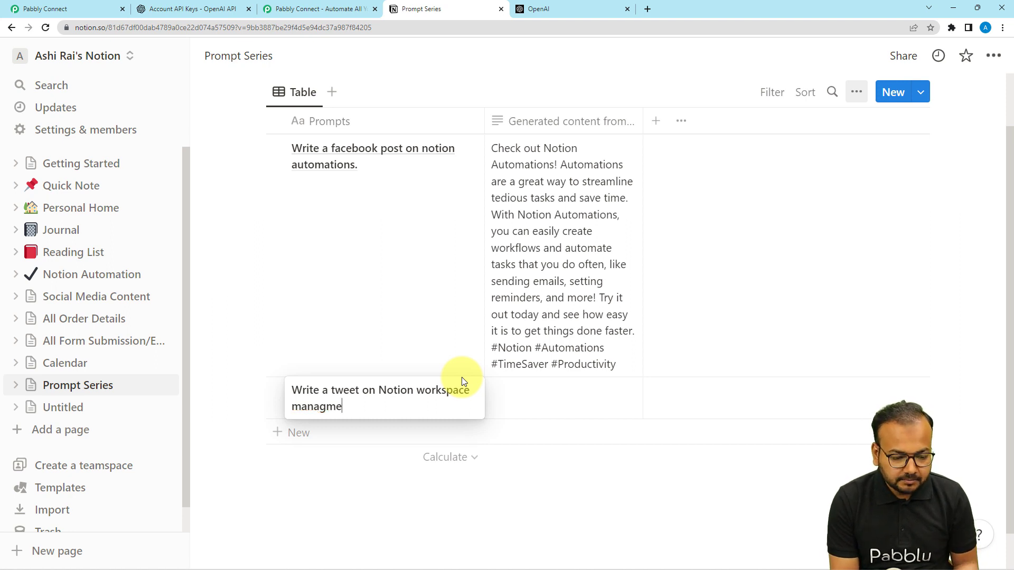
type("ement.")
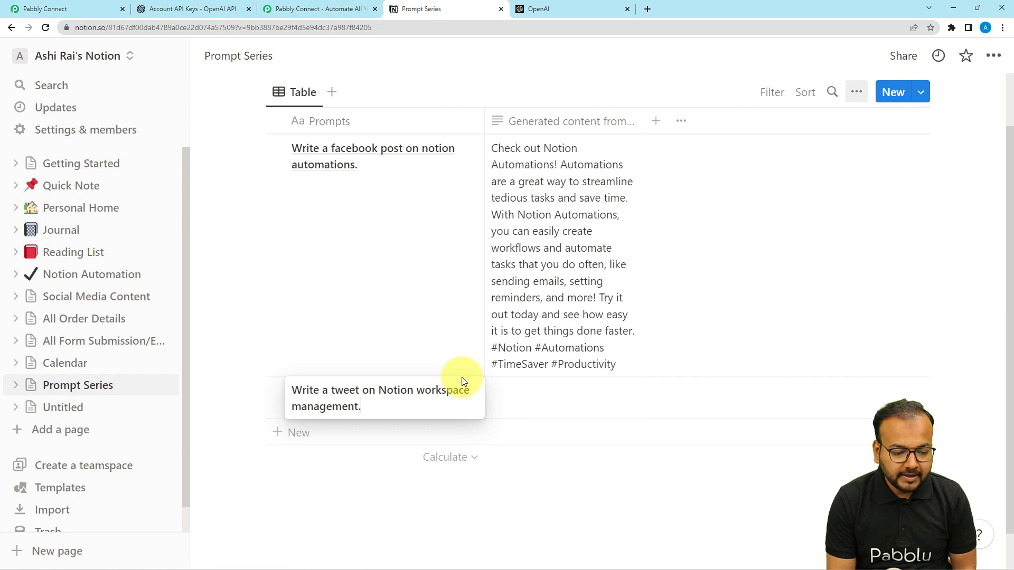
key("Escape")
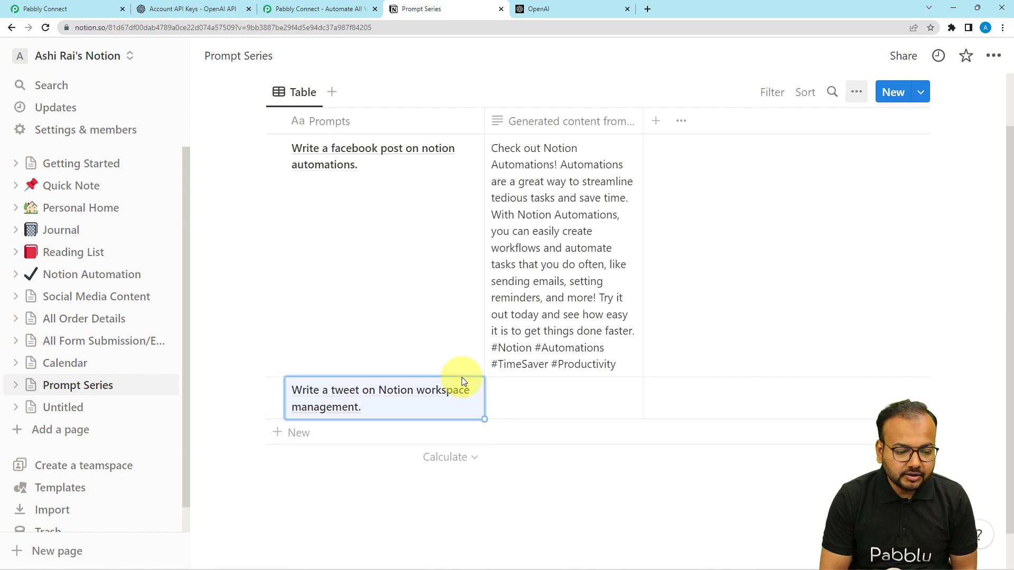
scroll(586, 113, "up", 2)
Expand the tweet row's Generated content cell to read the AI tweet ending #Organize #Notion #Productivity.
scroll(586, 113, "down", 4)
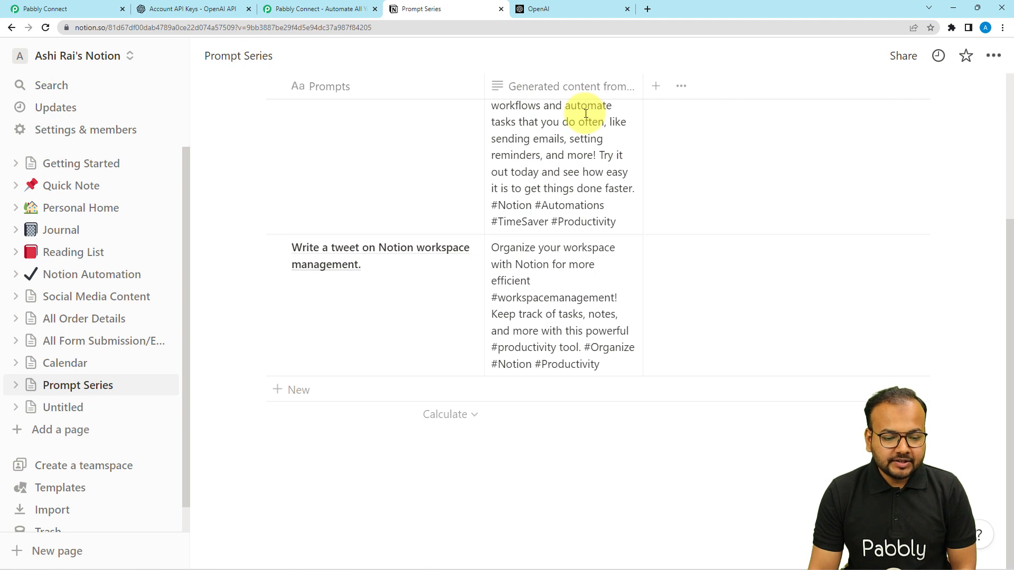
left_click(552, 284)
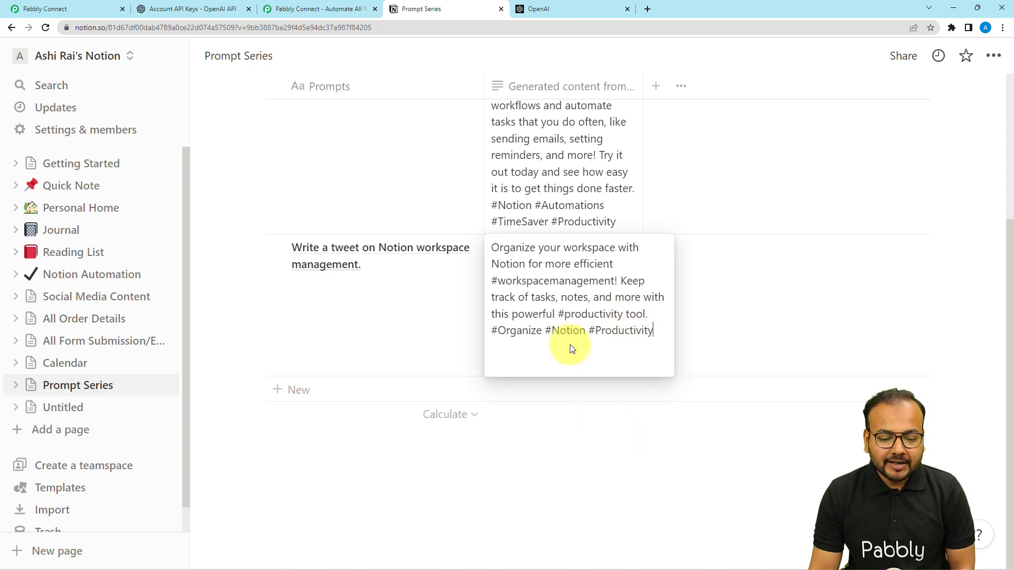
key("Escape")
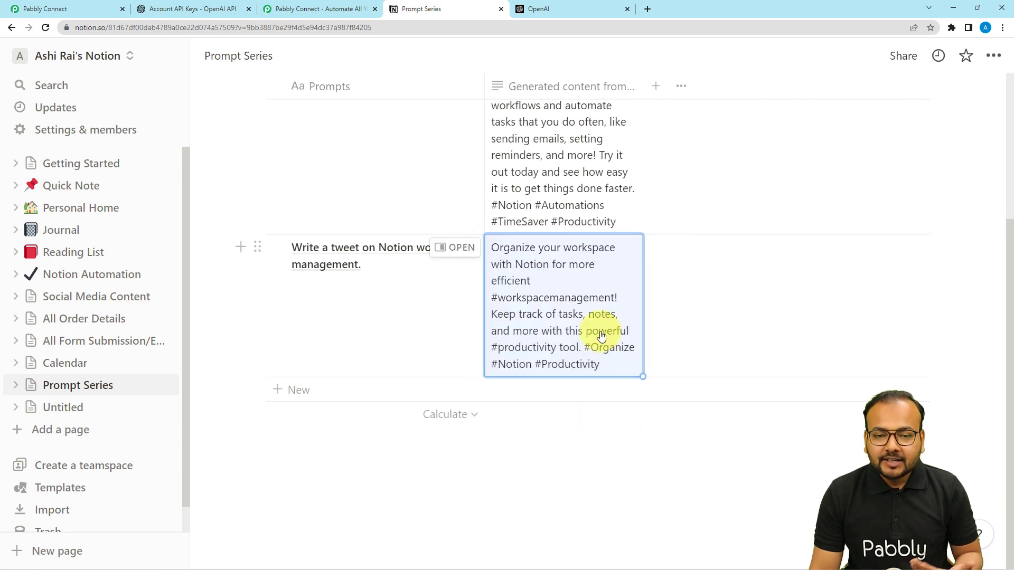